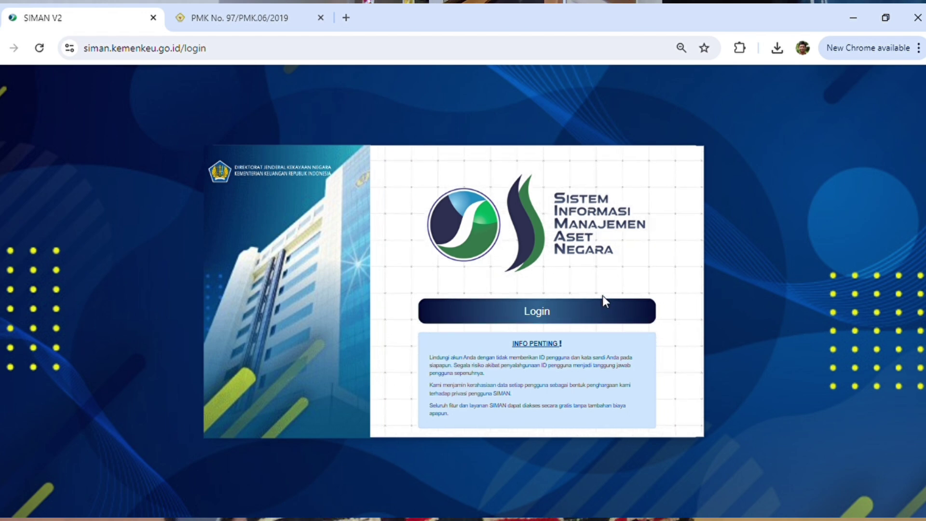
- Log in to SIMAN through KemenkeuID by entering the account username and password
{"action": "left_click", "coordinate": [574, 299]}
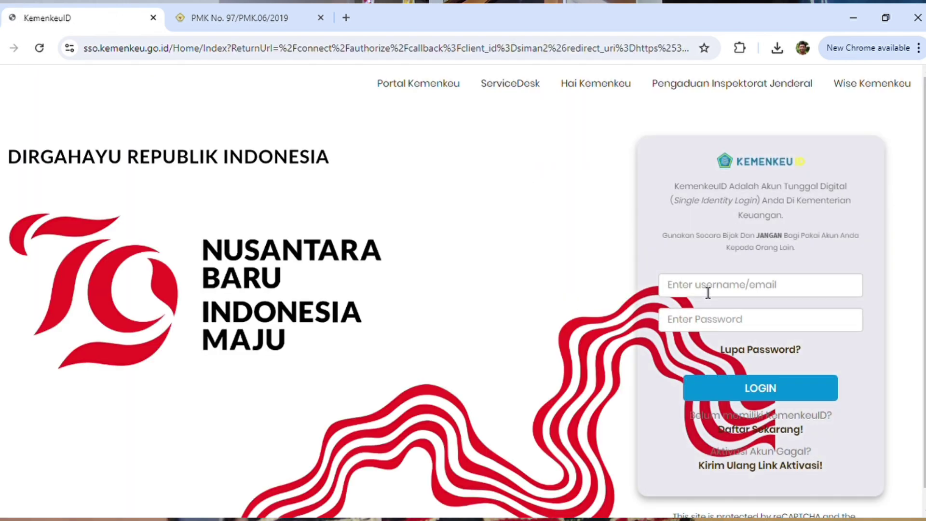
{"action": "left_click", "coordinate": [707, 293]}
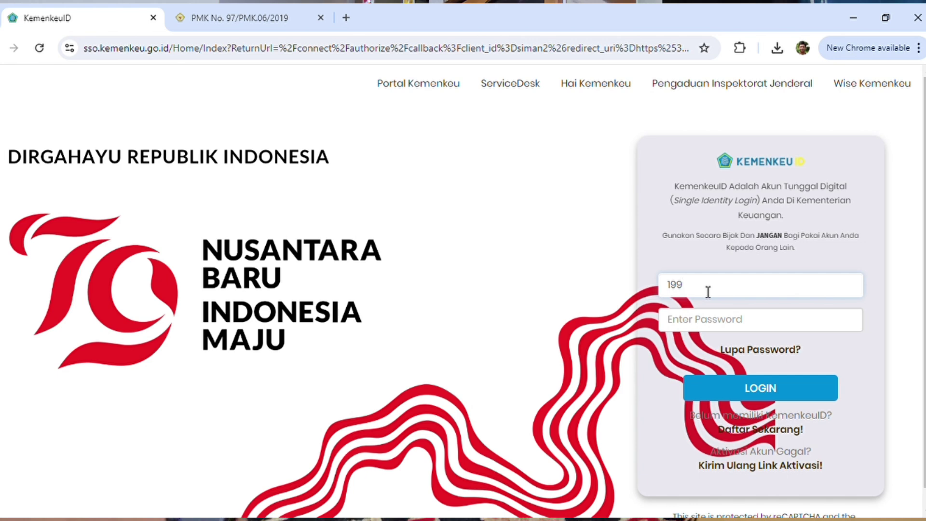
{"action": "type", "text": "199"}
{"action": "left_click", "coordinate": [758, 320]}
{"action": "left_click", "coordinate": [734, 326]}
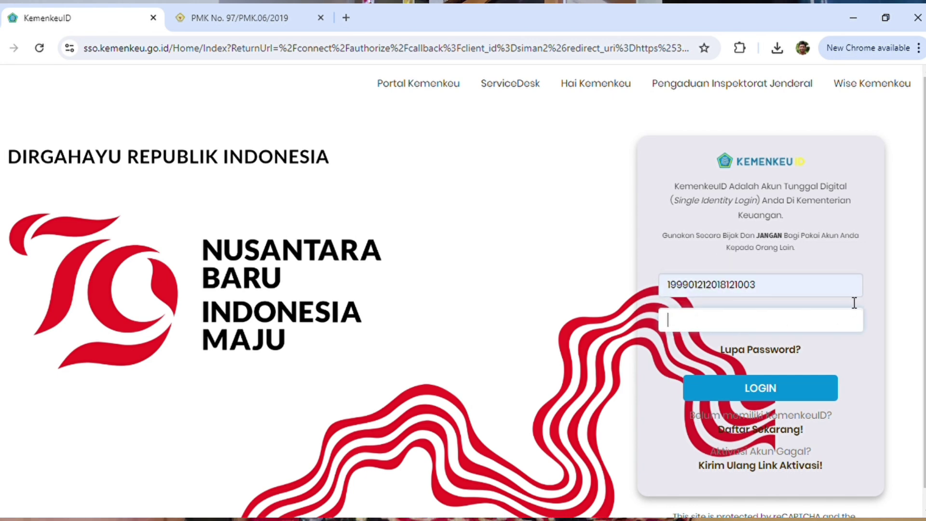
{"action": "type", "text": "************"}
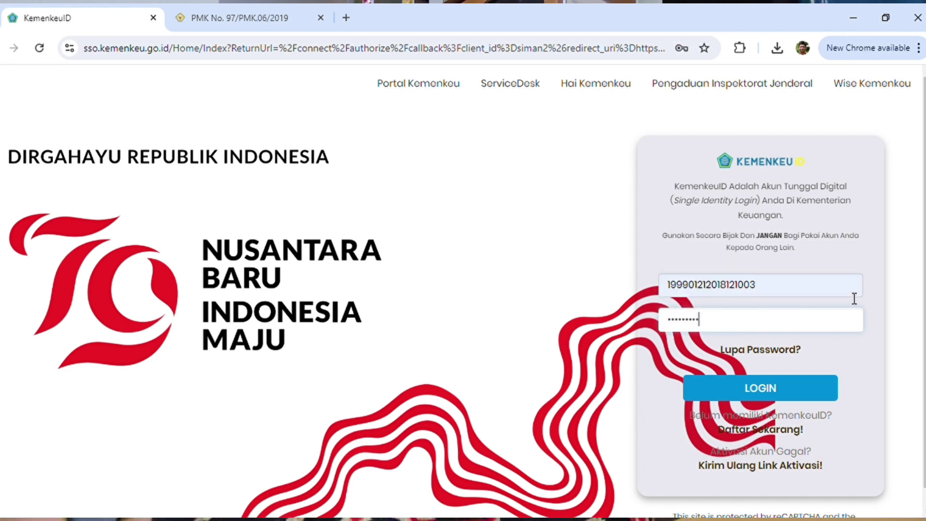
{"action": "type", "text": "******"}
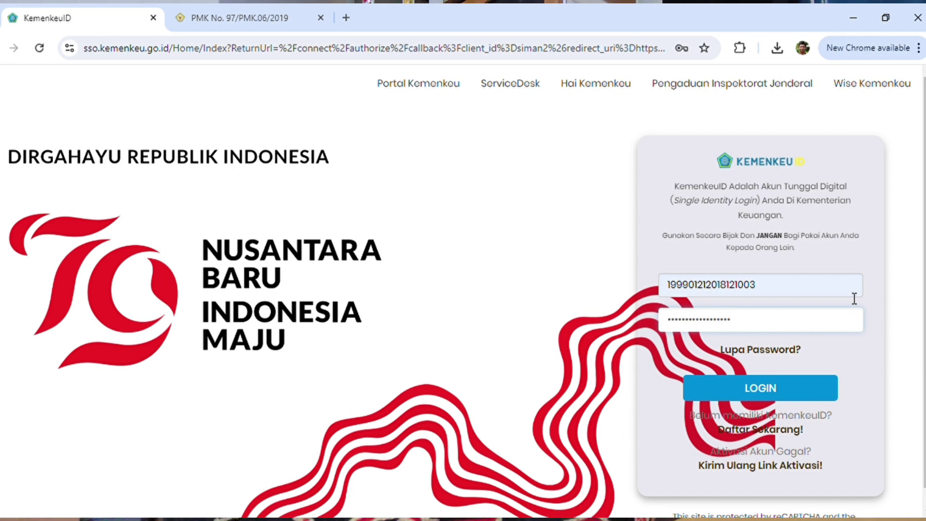
{"action": "left_click", "coordinate": [784, 389]}
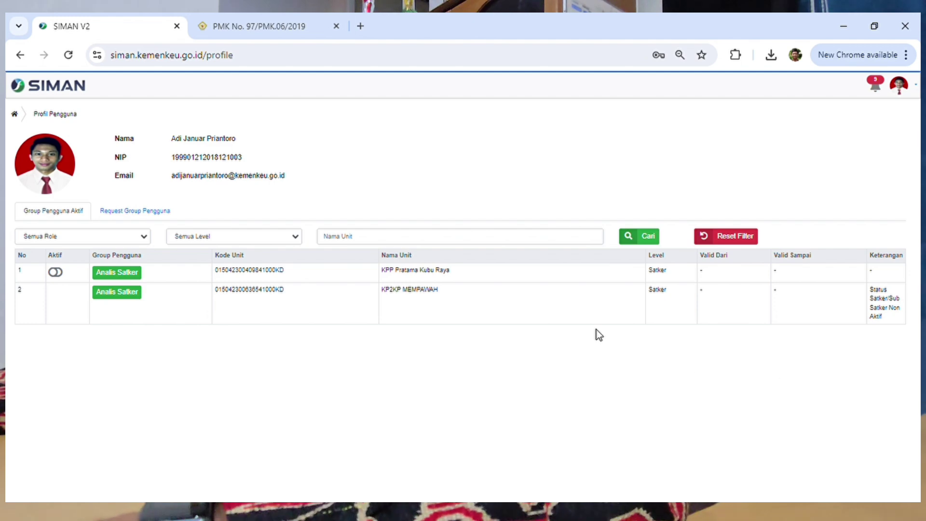
- Activate the Analis Satker role for KPP Pratama Kubu Raya and confirm the role change
{"action": "left_click", "coordinate": [55, 272]}
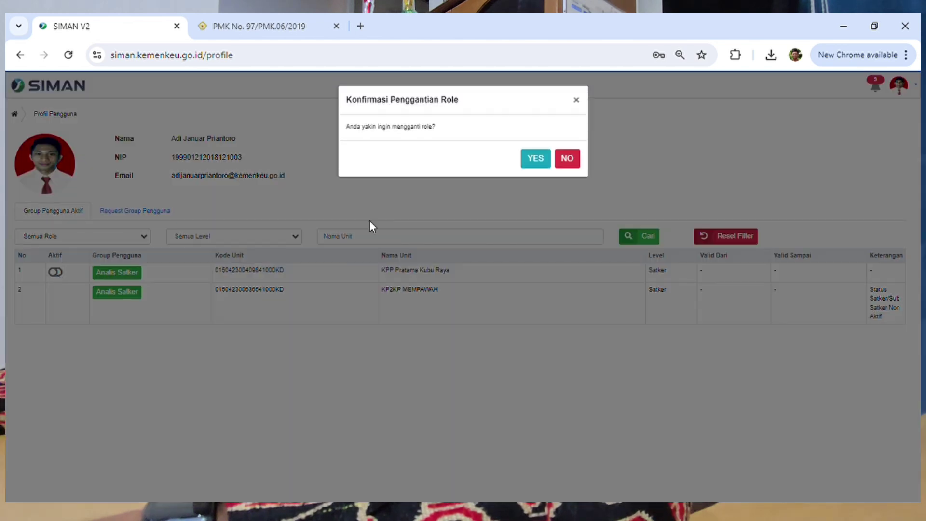
{"action": "left_click", "coordinate": [535, 159]}
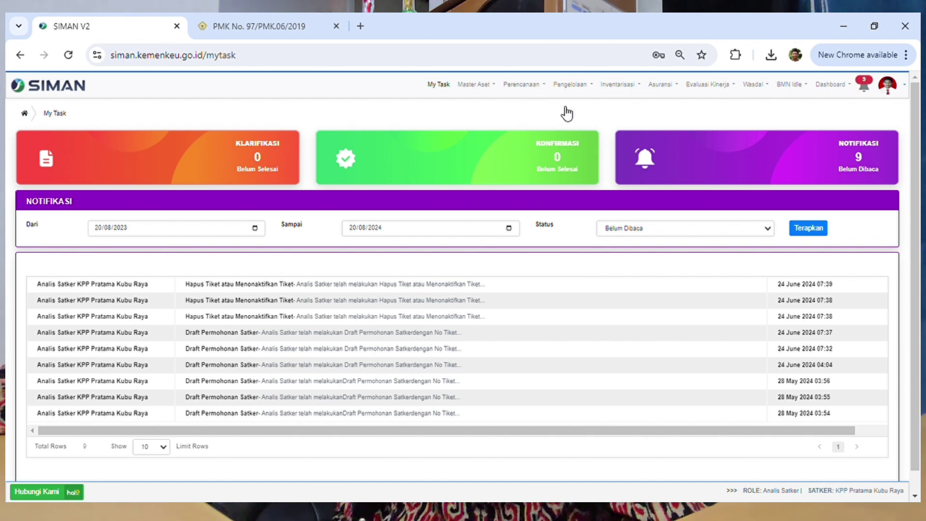
{"action": "left_click", "coordinate": [571, 84]}
{"action": "left_click", "coordinate": [670, 87]}
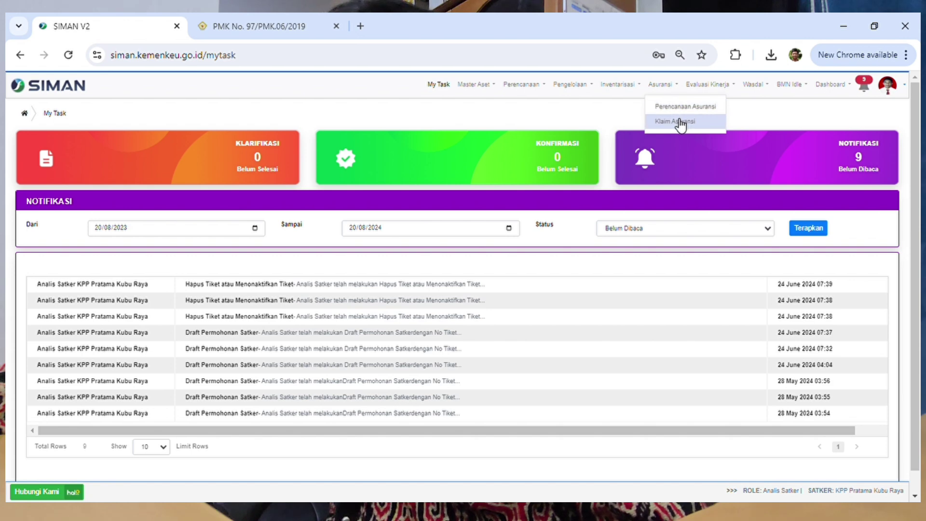
{"action": "left_click", "coordinate": [674, 89]}
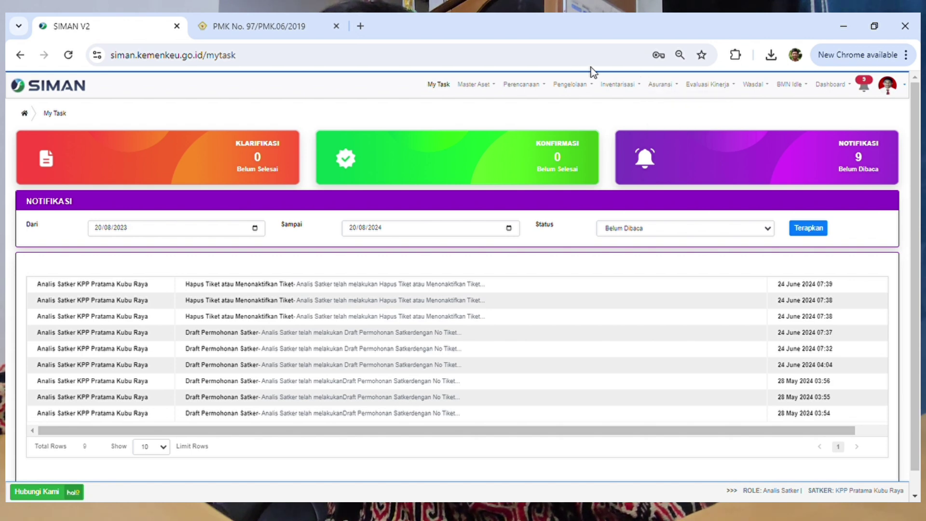
- Open the RKBMN Satker planning list and view the details of the 2027 ticket with Draft Usulan Satker status
{"action": "left_click", "coordinate": [539, 84]}
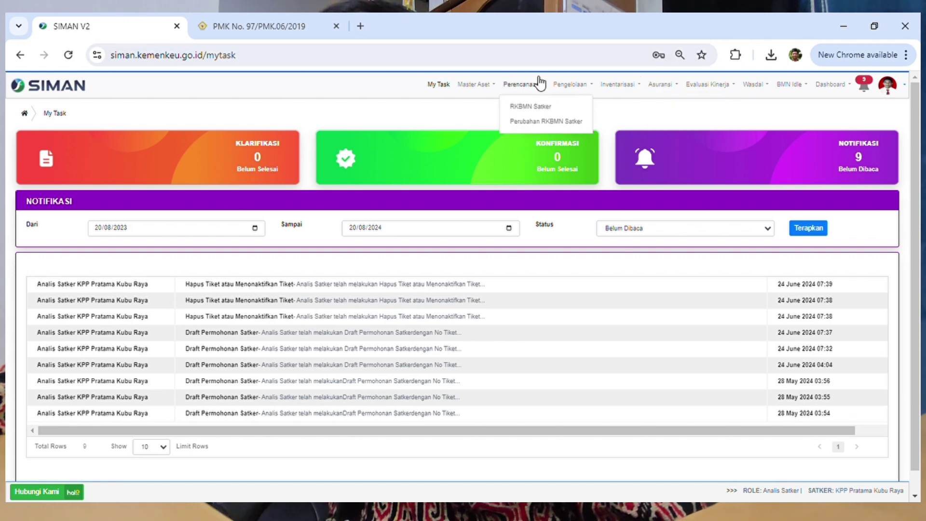
{"action": "left_click", "coordinate": [534, 108]}
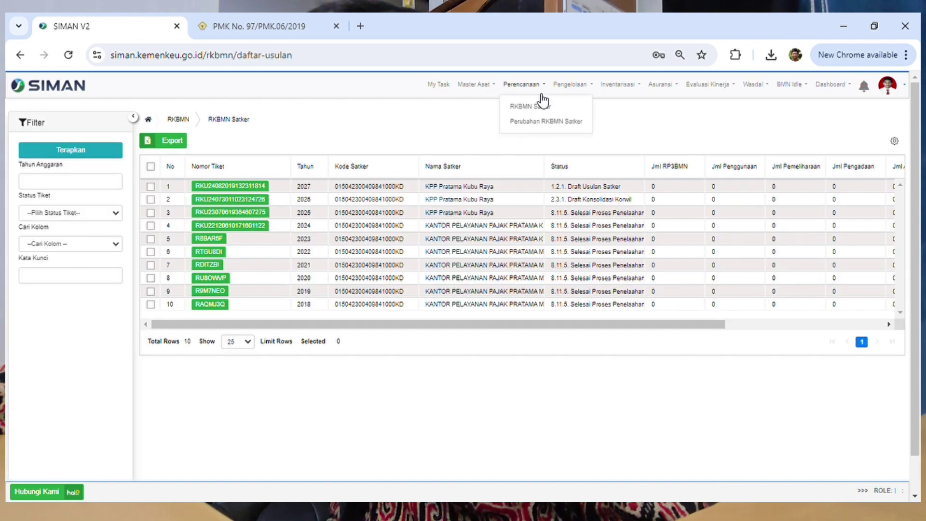
{"action": "mouse_move", "coordinate": [562, 88]}
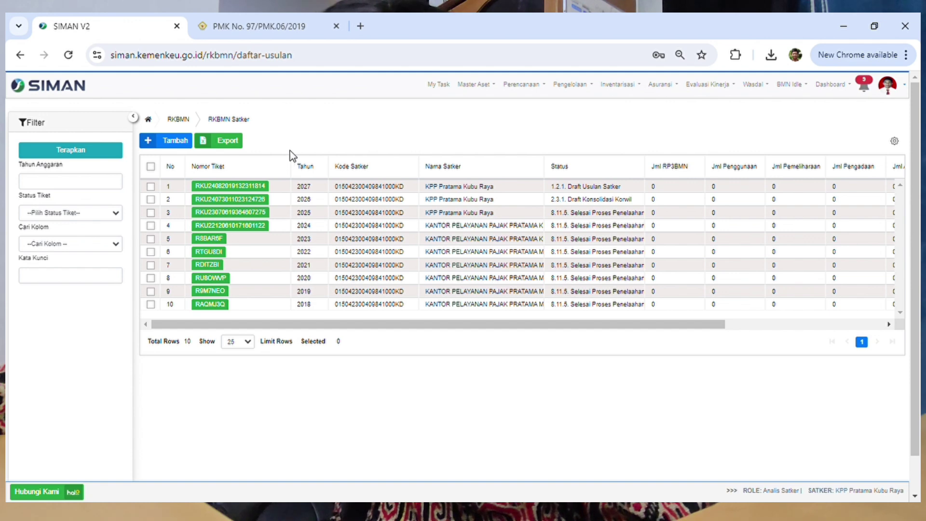
{"action": "left_click", "coordinate": [261, 187]}
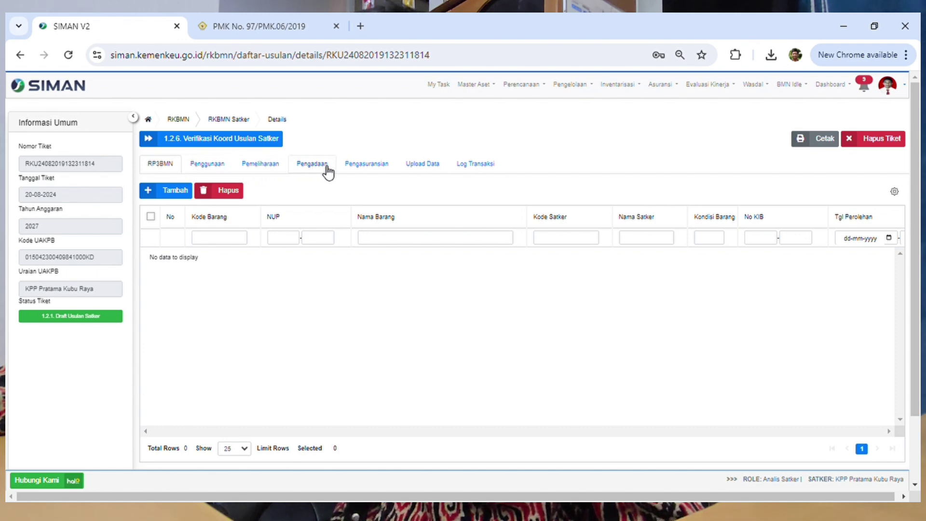
- Open the Perencanaan Asuransi page from the Pengasuransian section of the 2027 RKBMN ticket
{"action": "left_click", "coordinate": [372, 166]}
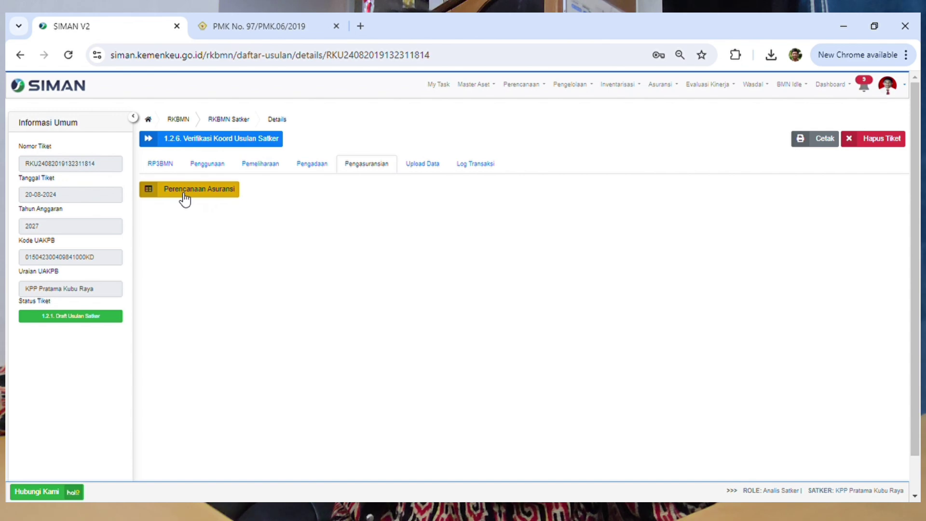
{"action": "left_click", "coordinate": [661, 85]}
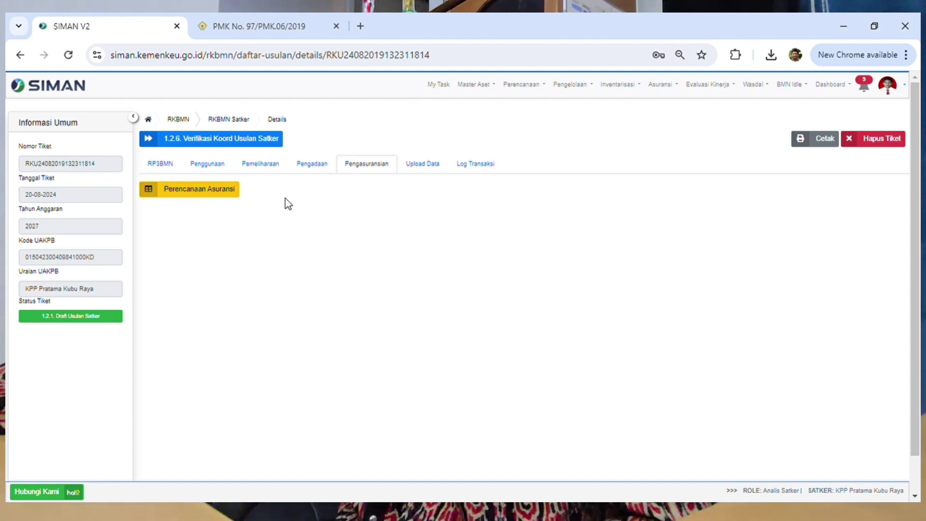
{"action": "left_click", "coordinate": [210, 192]}
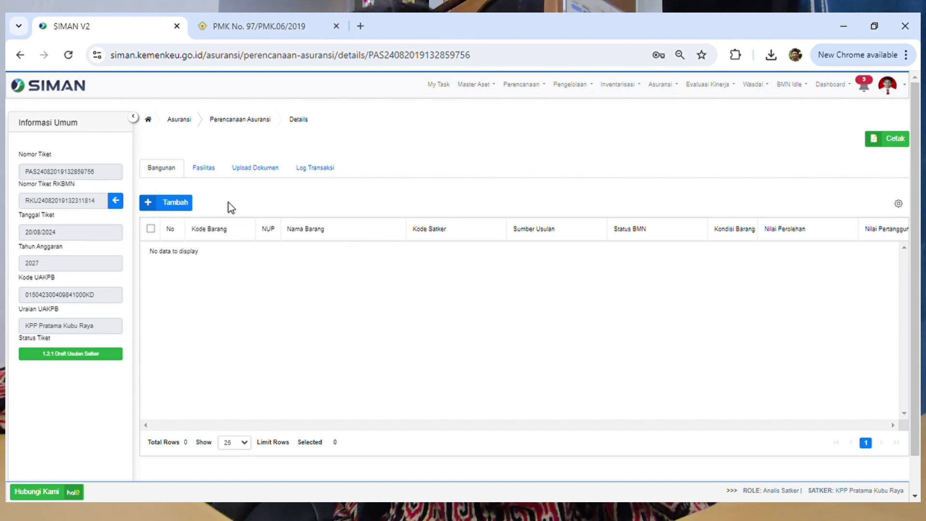
- Start adding a building asset and filter the candidates by Status BMN Milik Sendiri and Okupasi Gedung Kantor
{"action": "left_click", "coordinate": [183, 205]}
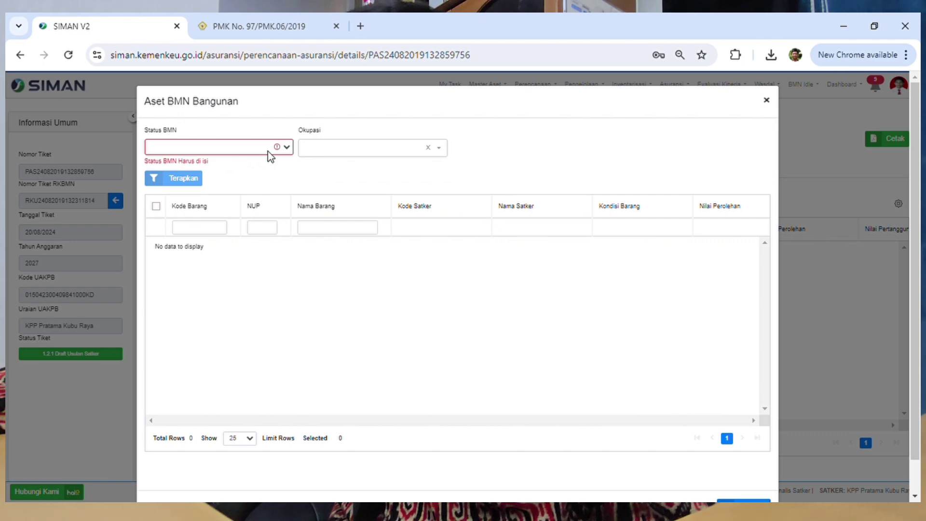
{"action": "left_click", "coordinate": [237, 158]}
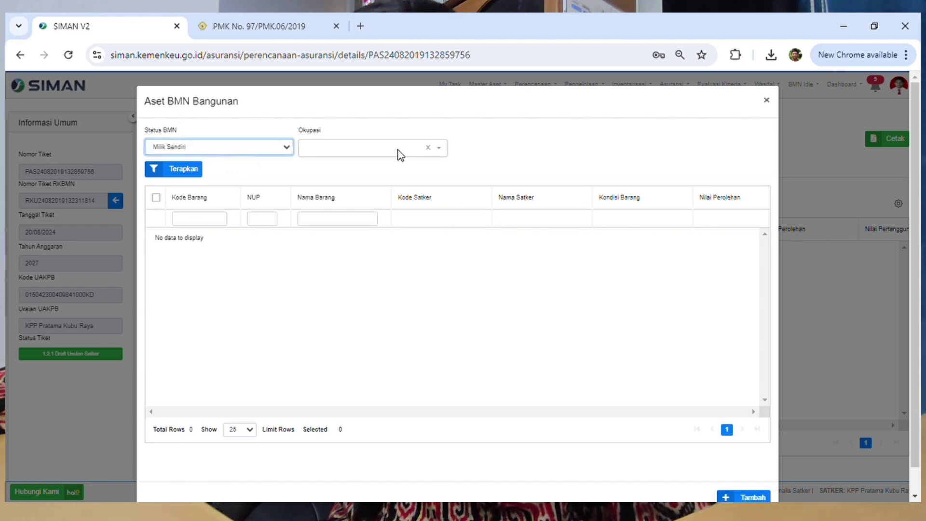
{"action": "left_click", "coordinate": [443, 150]}
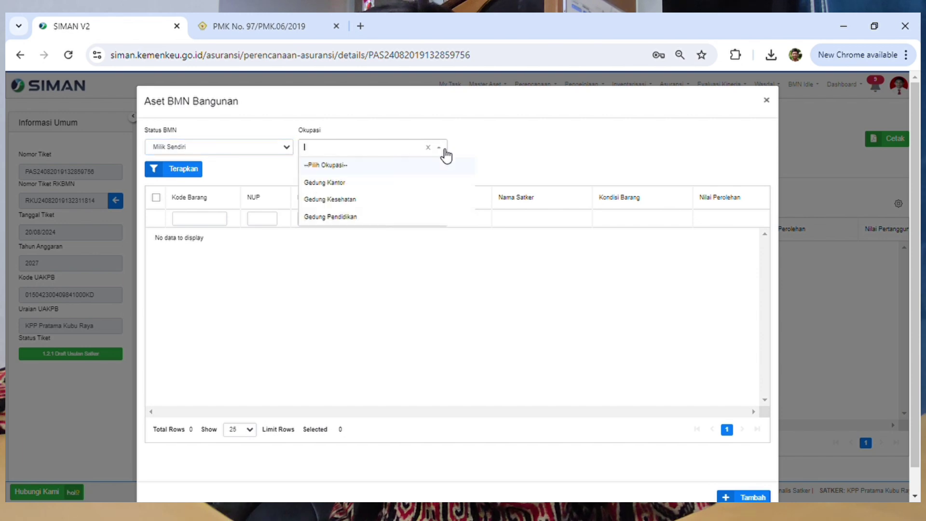
{"action": "left_click", "coordinate": [369, 183]}
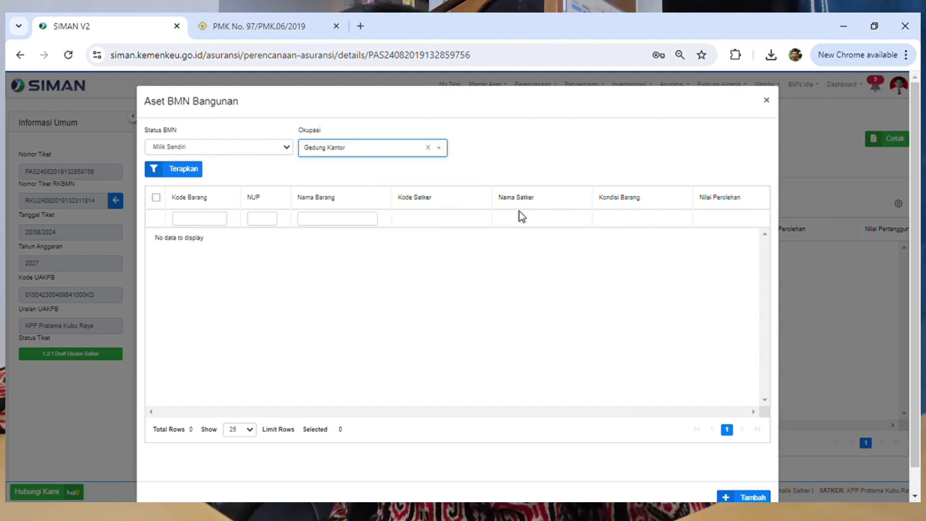
{"action": "left_click", "coordinate": [188, 171]}
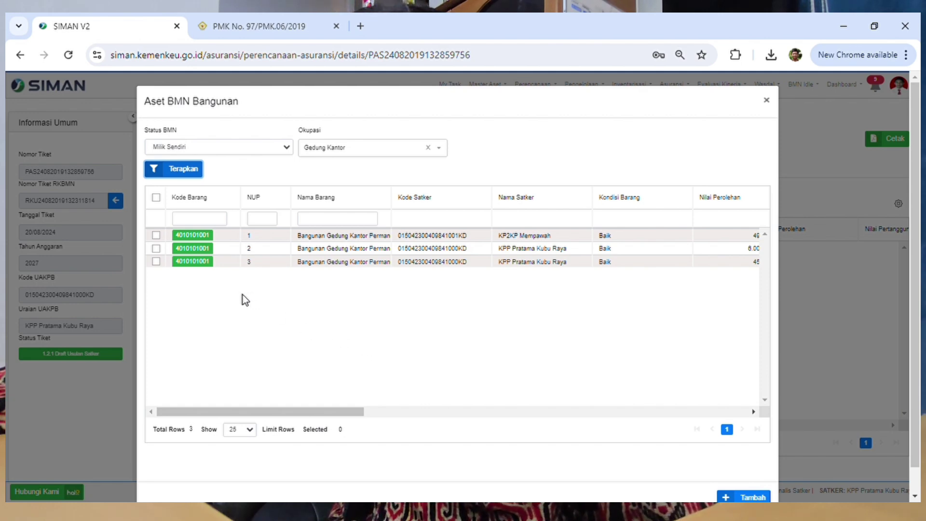
- Select the office building with NUP 3 and add it to the insurance plan
{"action": "left_click", "coordinate": [155, 262]}
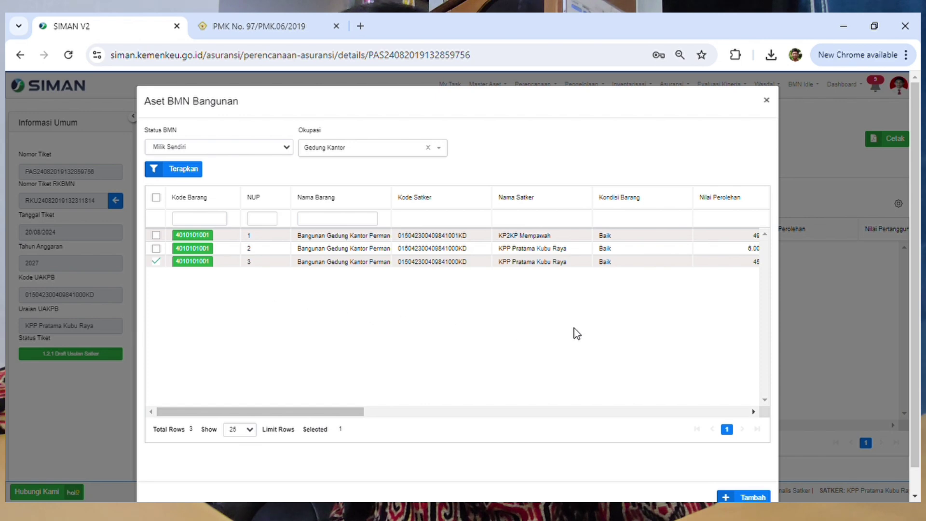
{"action": "scroll", "coordinate": [598, 338], "scroll_direction": "down", "scroll_amount": 1}
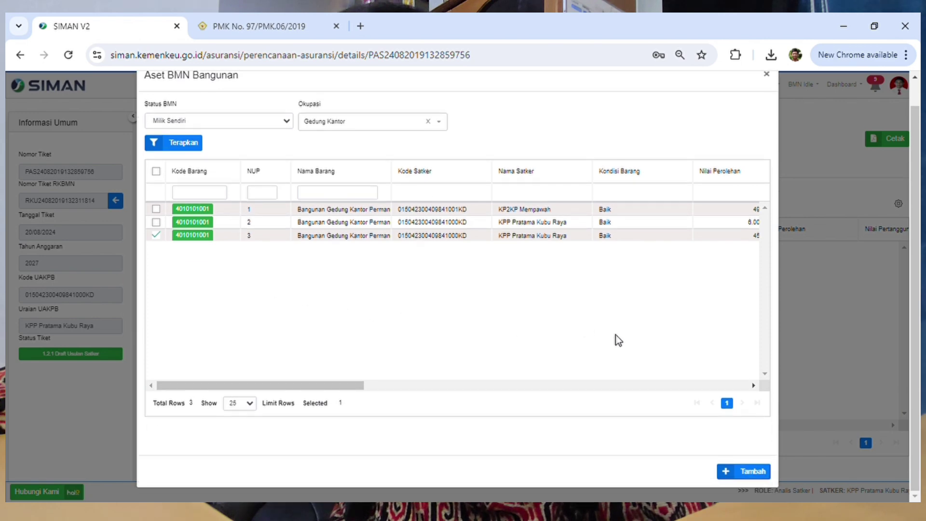
{"action": "left_click", "coordinate": [737, 474]}
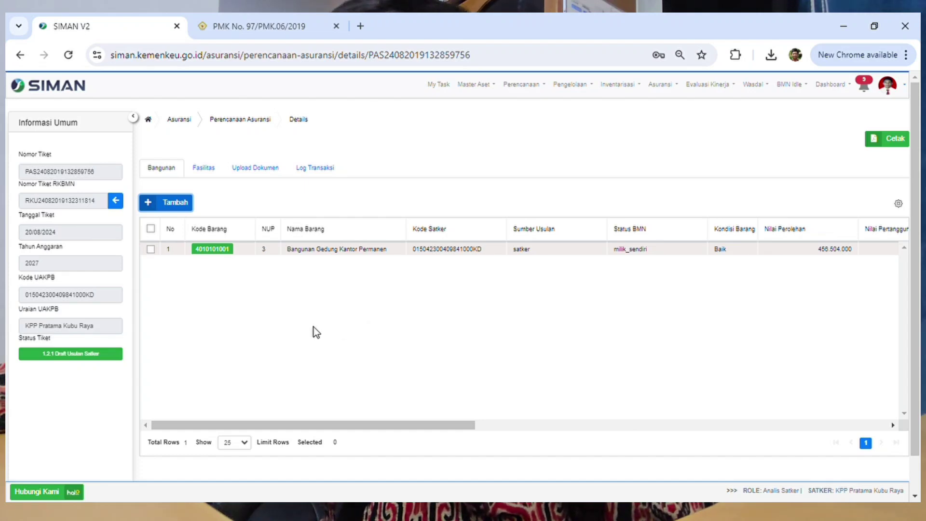
- Open the Detail Asuransi form of the NUP 3 building and review its fields
{"action": "left_click", "coordinate": [212, 249]}
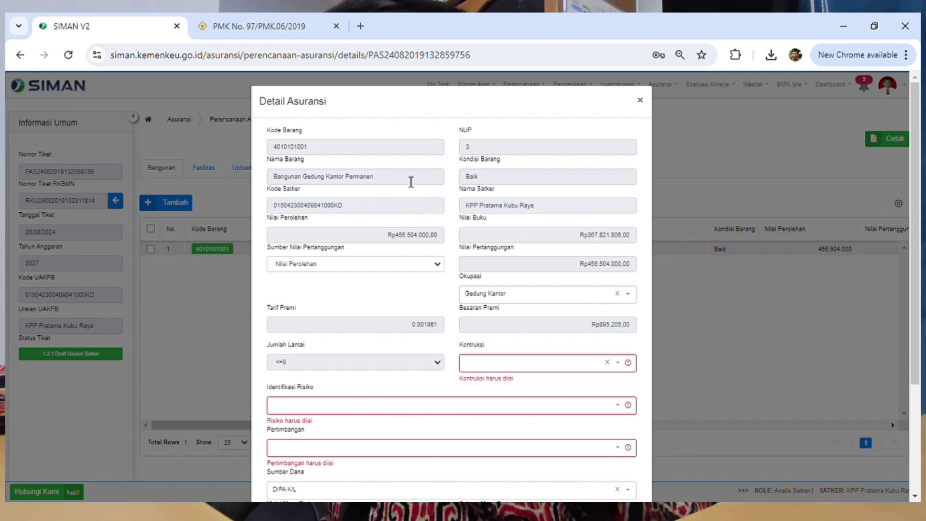
{"action": "scroll", "coordinate": [416, 164], "scroll_direction": "down", "scroll_amount": 2}
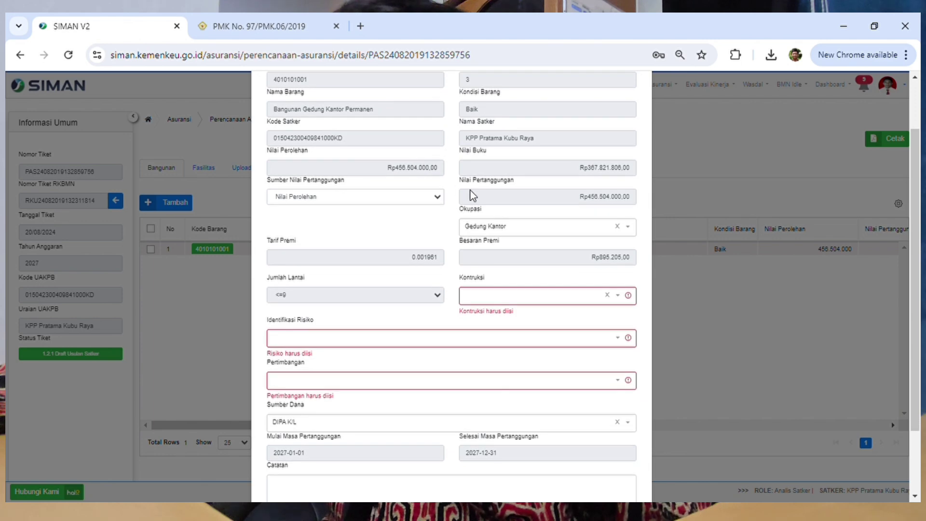
{"action": "scroll", "coordinate": [502, 207], "scroll_direction": "up", "scroll_amount": 2}
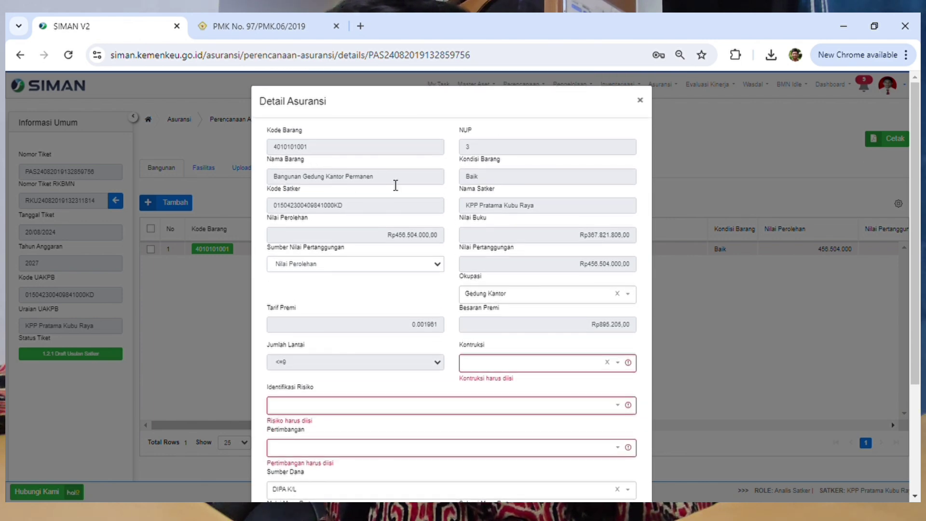
{"action": "scroll", "coordinate": [540, 177], "scroll_direction": "down", "scroll_amount": 2}
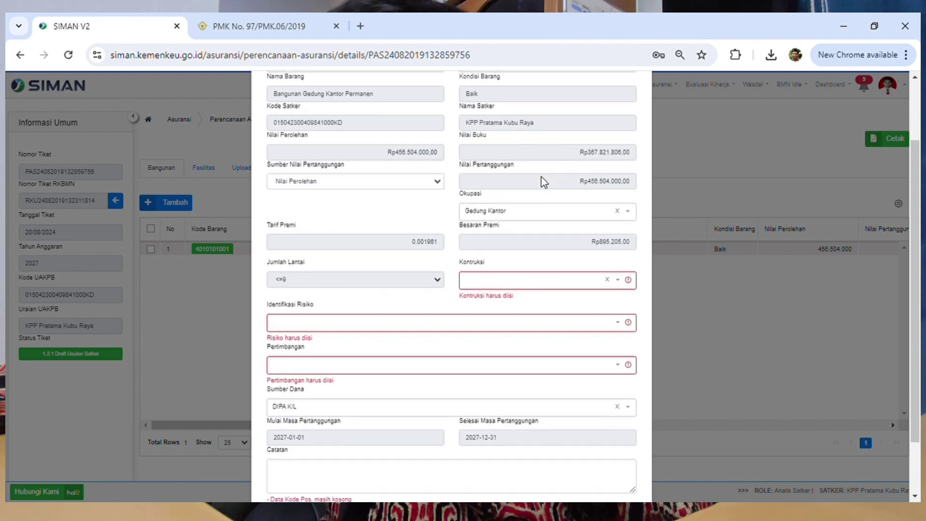
{"action": "scroll", "coordinate": [541, 177], "scroll_direction": "down", "scroll_amount": 1}
{"action": "scroll", "coordinate": [421, 167], "scroll_direction": "up", "scroll_amount": 2}
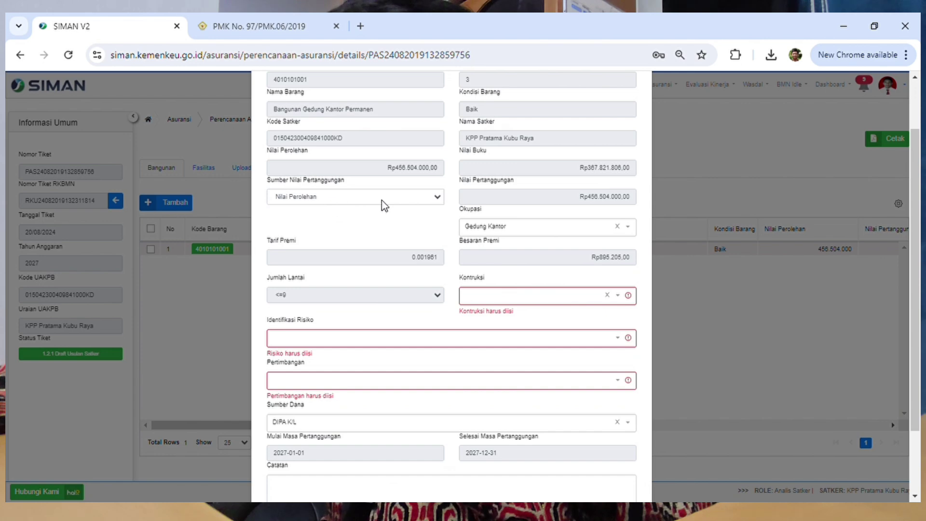
- Check the premium rate and premium amount, and set Sumber Nilai Pertanggungan to Nilai Buku
{"action": "left_click", "coordinate": [417, 195]}
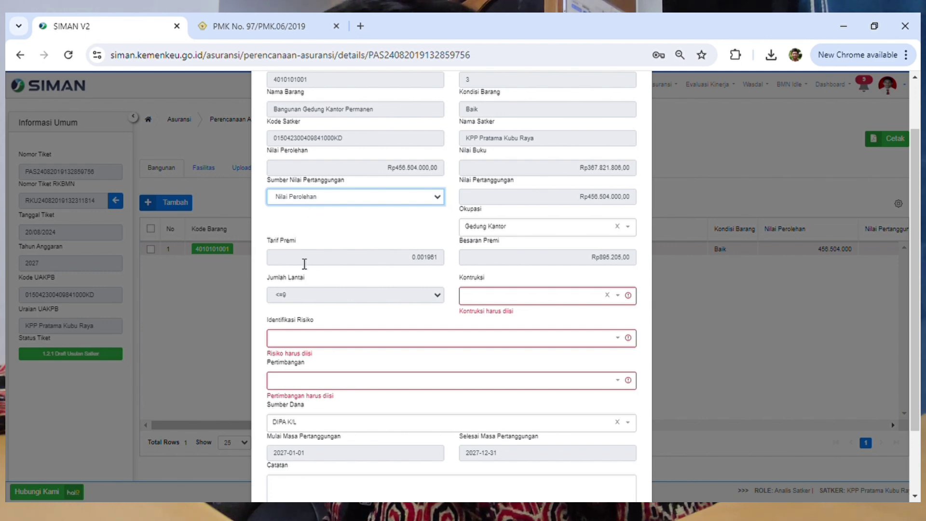
{"action": "left_click_drag", "start_coordinate": [405, 263], "coordinate": [424, 260]}
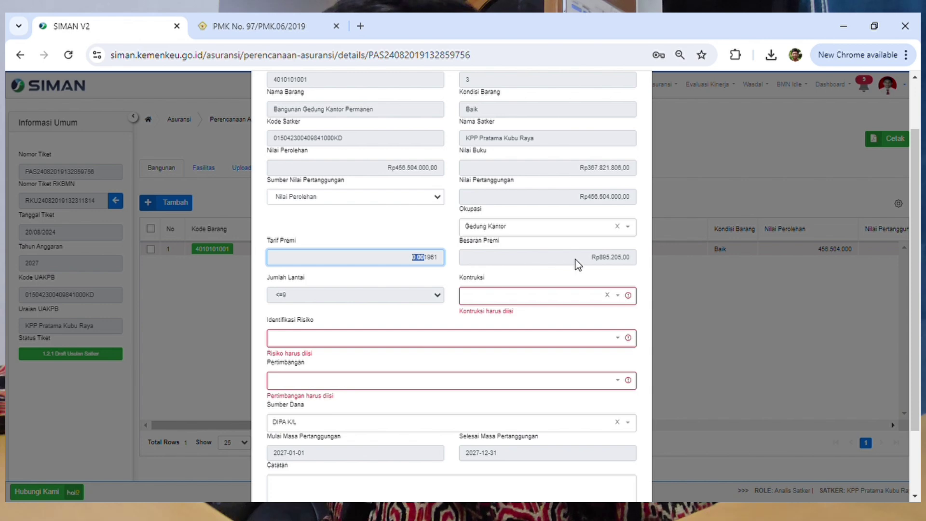
{"action": "left_click_drag", "start_coordinate": [591, 258], "coordinate": [631, 257]}
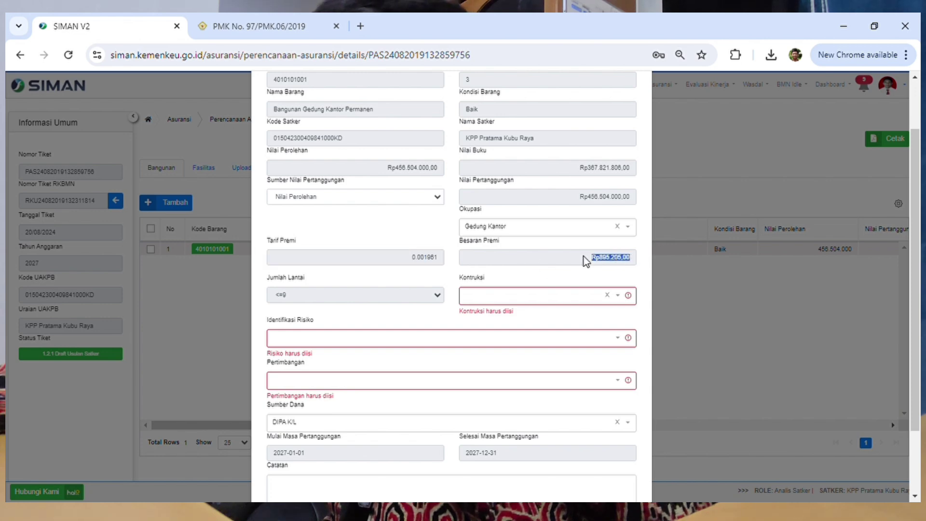
{"action": "left_click", "coordinate": [426, 202]}
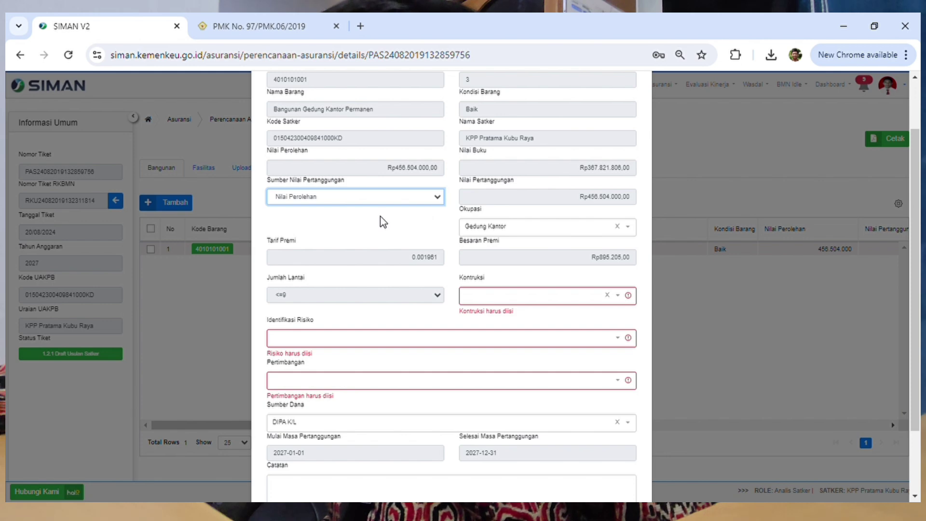
{"action": "left_click", "coordinate": [383, 222]}
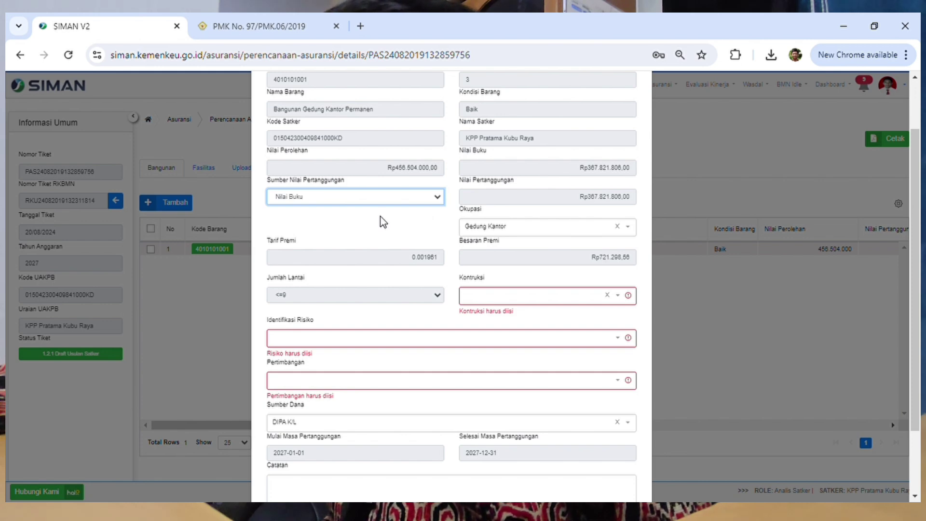
- Compare the coverage value and premium by switching Sumber Nilai Pertanggungan to Nilai Perolehan and back to Nilai Buku
{"action": "left_click_drag", "start_coordinate": [410, 262], "coordinate": [450, 263]}
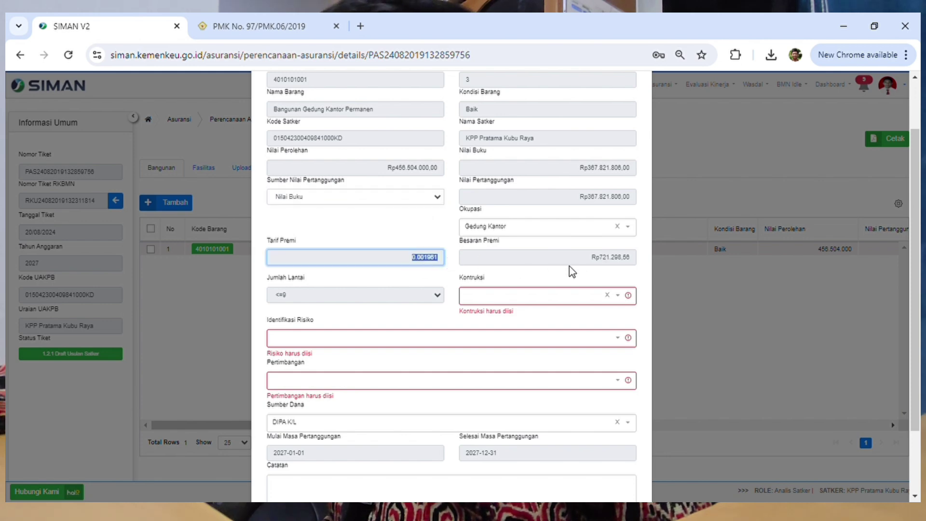
{"action": "left_click_drag", "start_coordinate": [586, 257], "coordinate": [632, 262]}
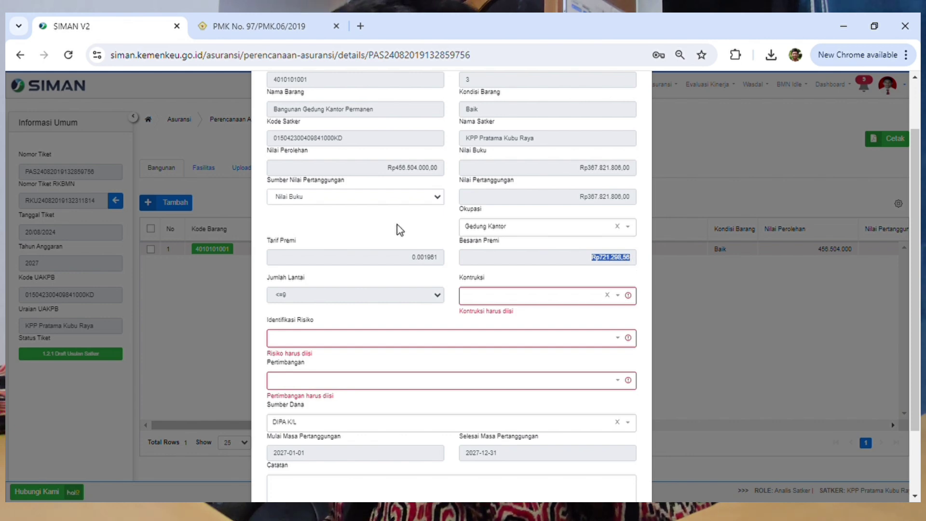
{"action": "left_click", "coordinate": [419, 197]}
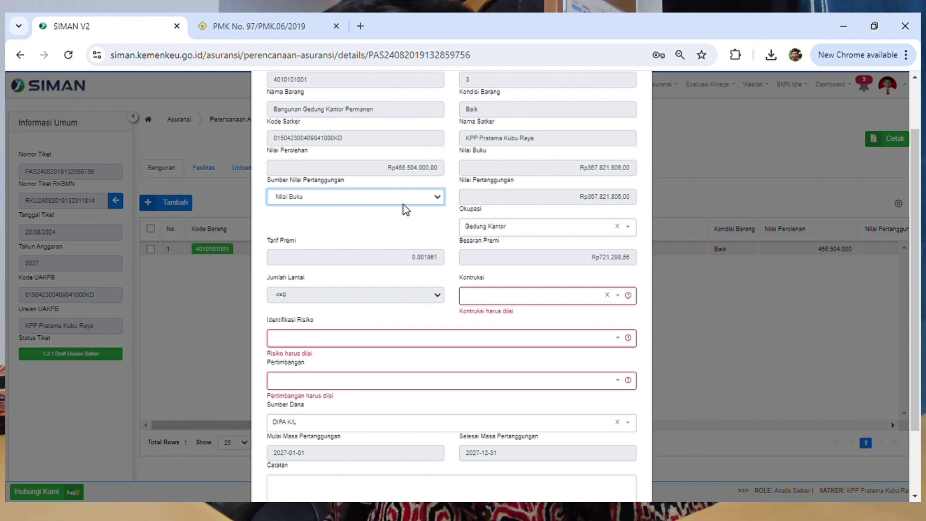
{"action": "key", "text": "Down"}
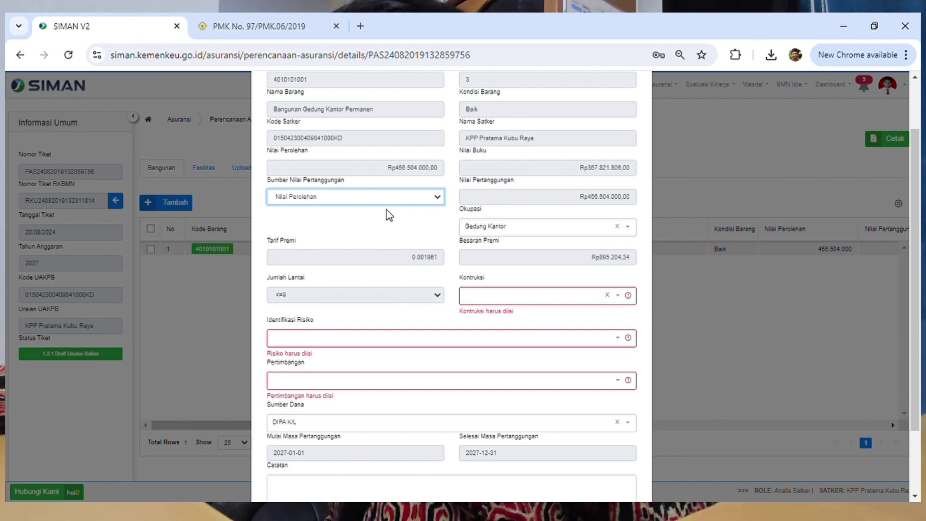
{"action": "left_click_drag", "start_coordinate": [577, 198], "coordinate": [621, 202]}
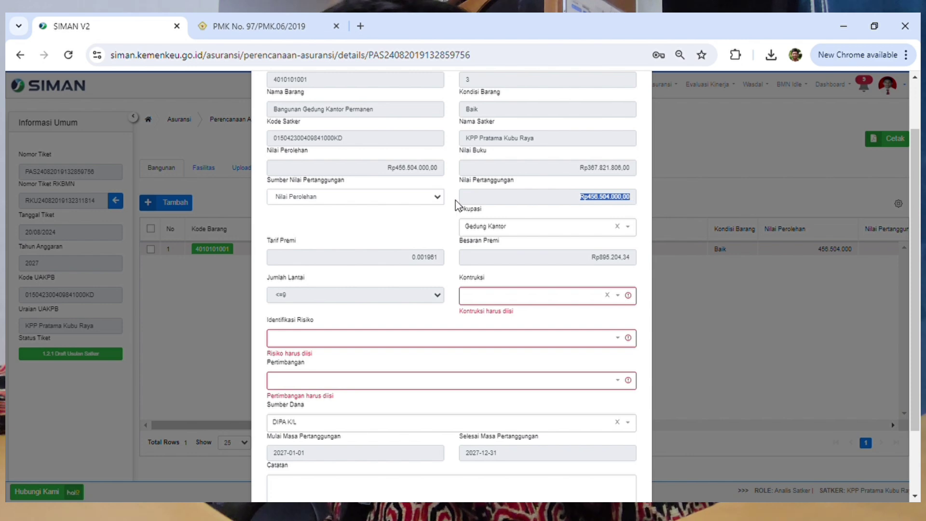
{"action": "left_click", "coordinate": [412, 198]}
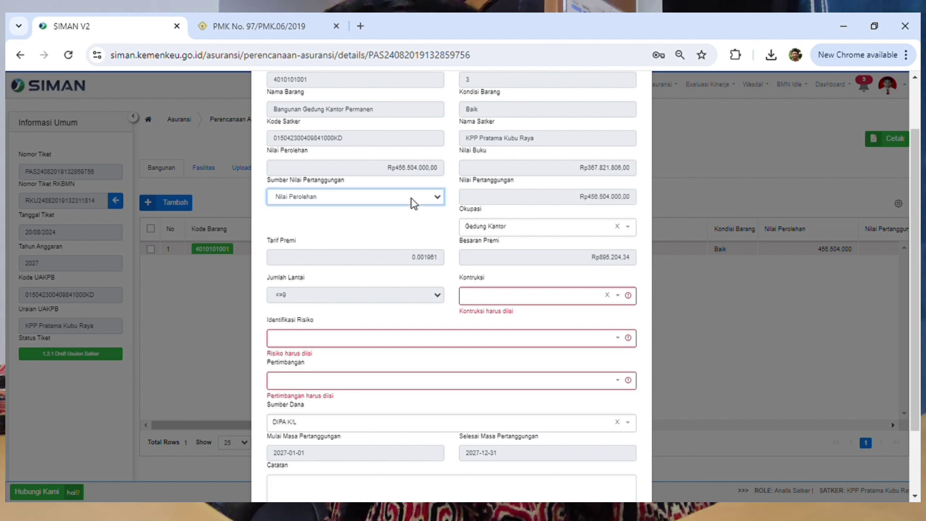
{"action": "left_click", "coordinate": [375, 220]}
{"action": "left_click_drag", "start_coordinate": [577, 200], "coordinate": [617, 200]}
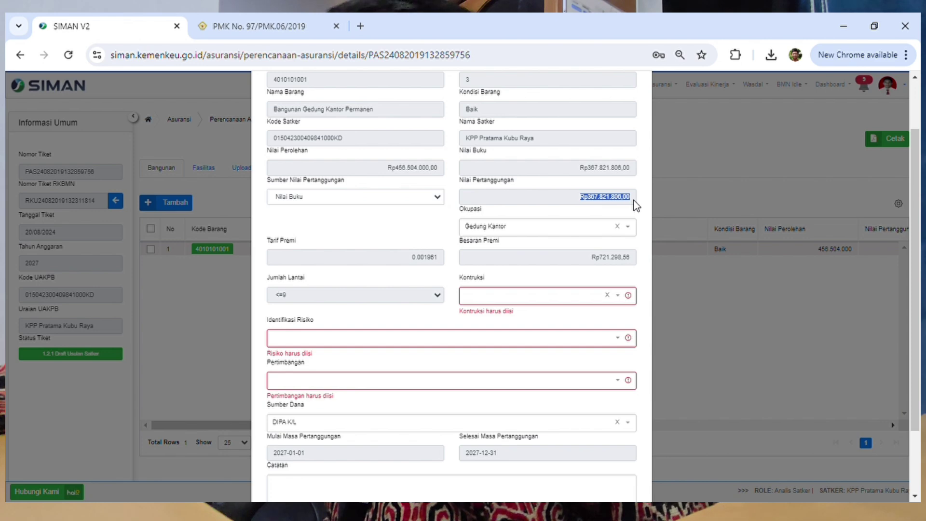
- Set Sumber Nilai Pertanggungan to Nilai Perolehan and choose Gedung Kantor as the Okupasi
{"action": "left_click", "coordinate": [434, 197]}
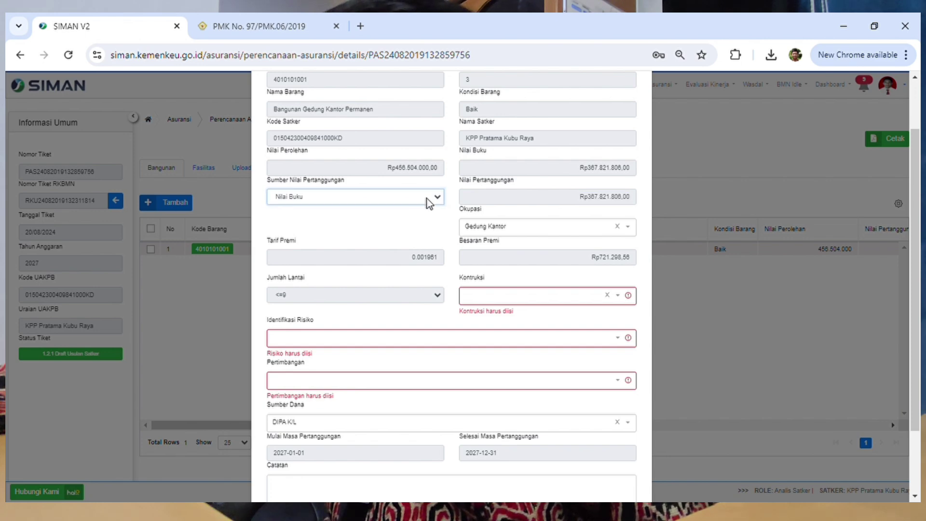
{"action": "left_click", "coordinate": [363, 214]}
{"action": "left_click", "coordinate": [394, 229]}
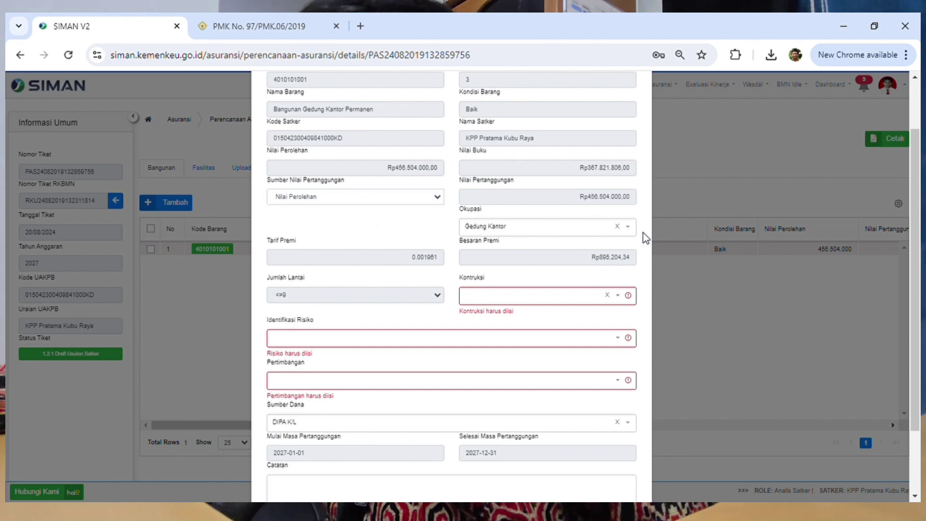
{"action": "left_click", "coordinate": [628, 226]}
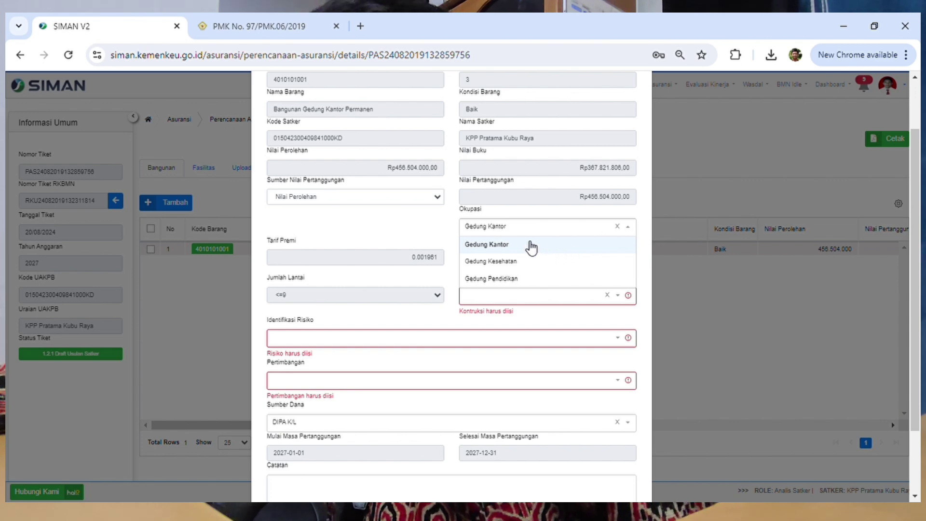
{"action": "left_click", "coordinate": [488, 244]}
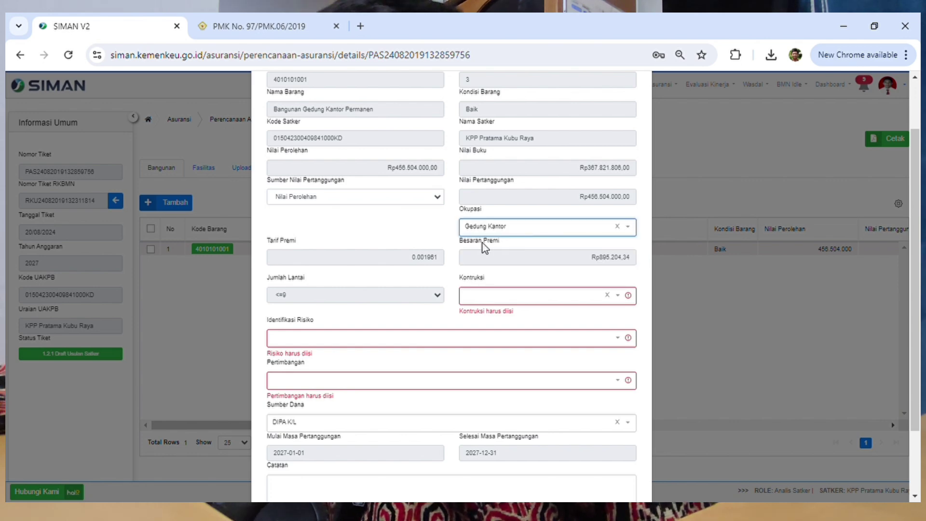
- Check Tarif Premi and Besaran Premi, and set Kontruksi to I. Bangunan Permanen
{"action": "left_click", "coordinate": [417, 263]}
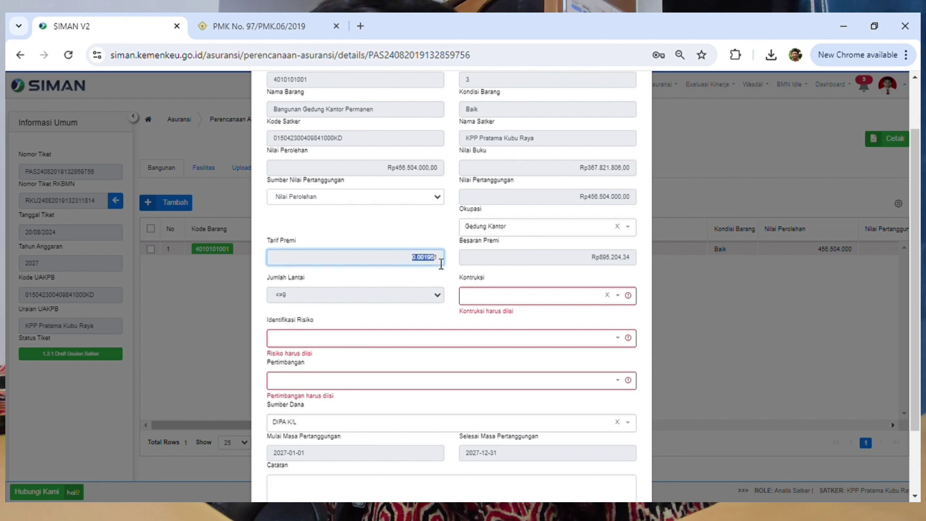
{"action": "left_click_drag", "start_coordinate": [515, 260], "coordinate": [635, 270]}
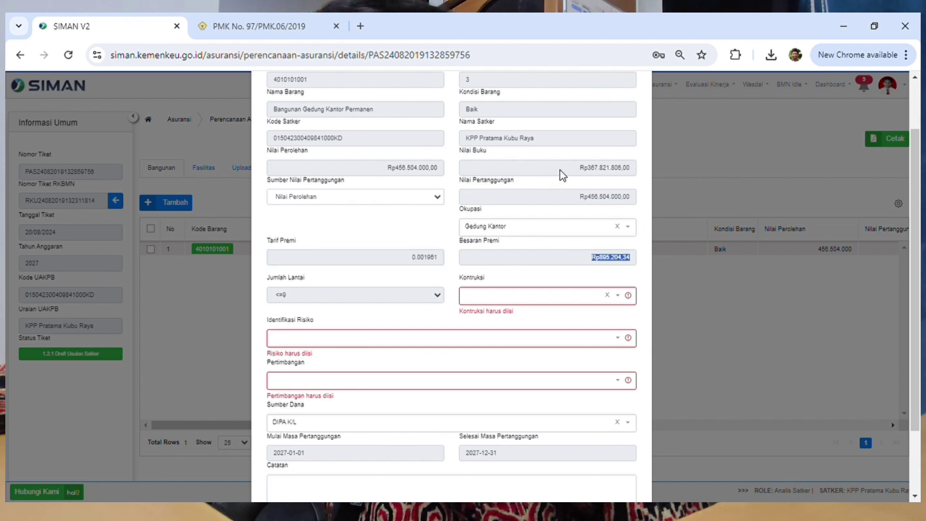
{"action": "scroll", "coordinate": [562, 174], "scroll_direction": "up", "scroll_amount": 2}
{"action": "scroll", "coordinate": [588, 206], "scroll_direction": "down", "scroll_amount": 2}
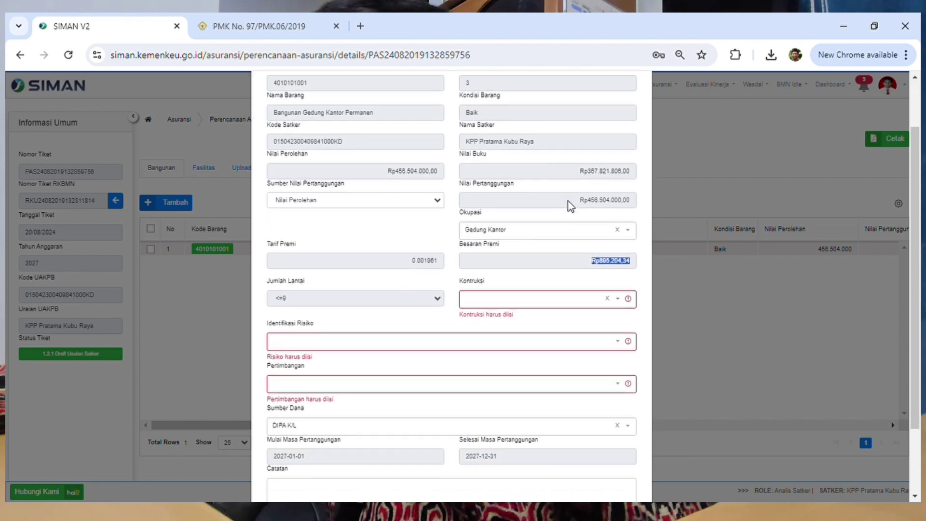
{"action": "scroll", "coordinate": [574, 208], "scroll_direction": "down", "scroll_amount": 2}
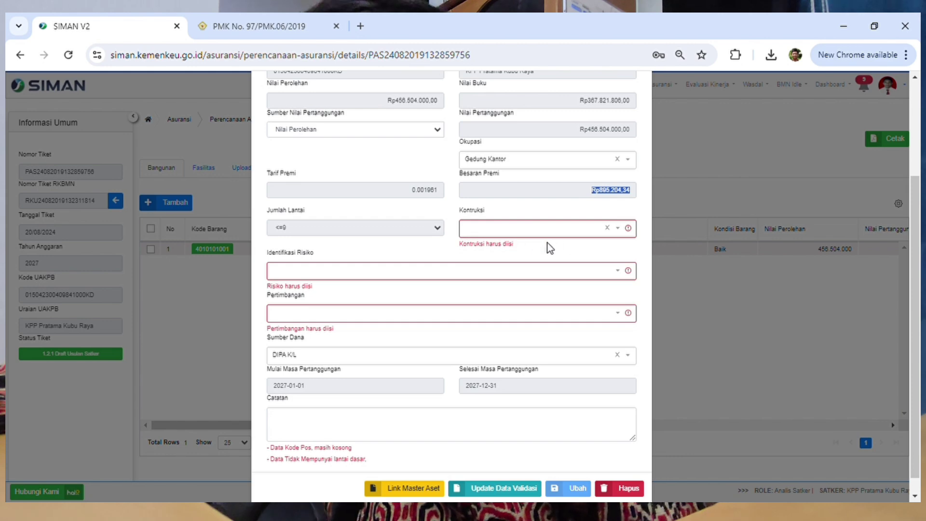
{"action": "left_click", "coordinate": [624, 231]}
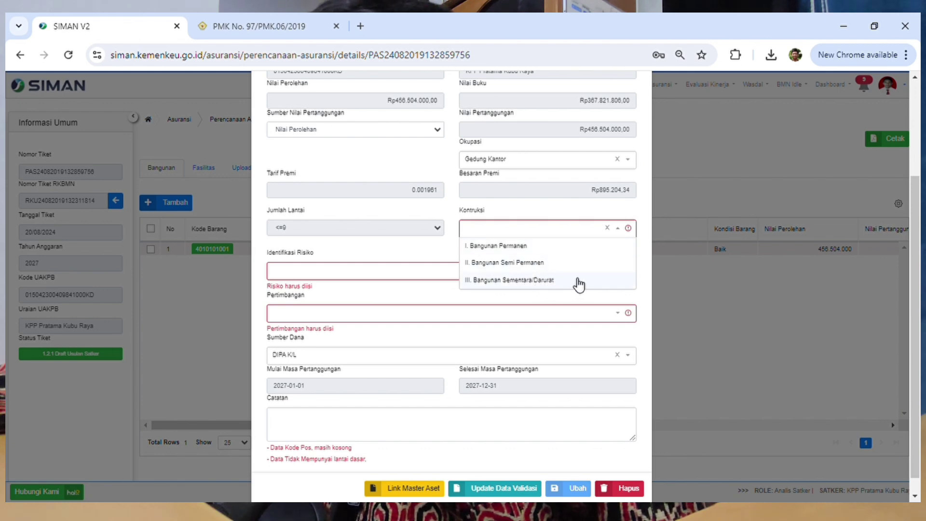
{"action": "left_click", "coordinate": [530, 249]}
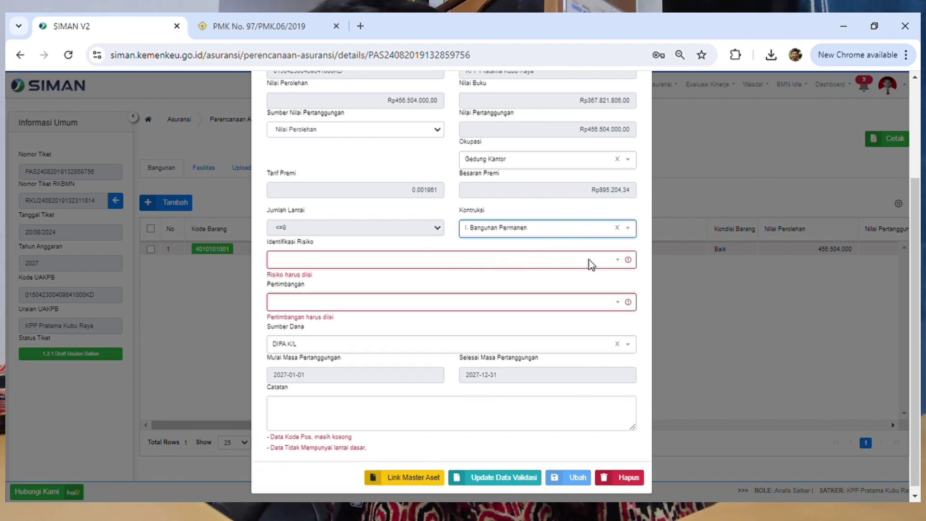
- Add Gempa Bumi, Badai and Banjir as the building's Identifikasi Risiko
{"action": "left_click", "coordinate": [616, 263]}
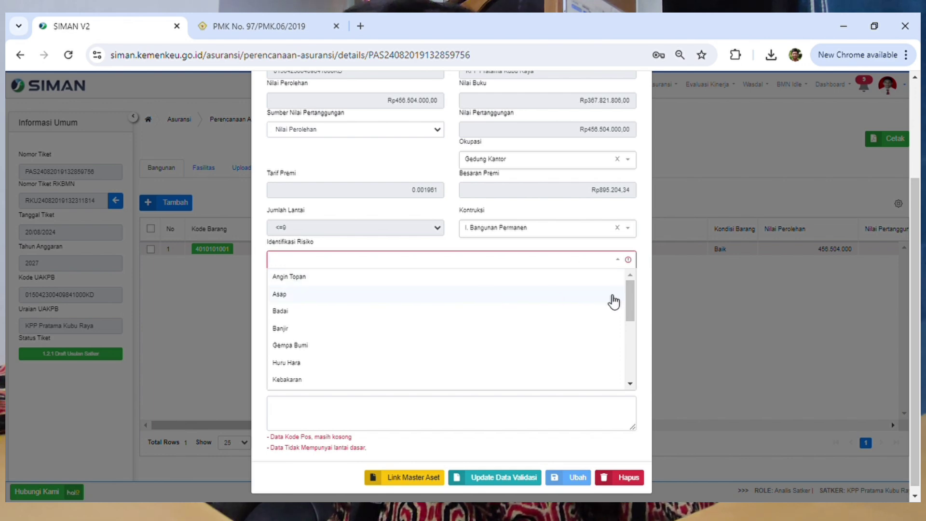
{"action": "left_click_drag", "start_coordinate": [629, 295], "coordinate": [630, 304]}
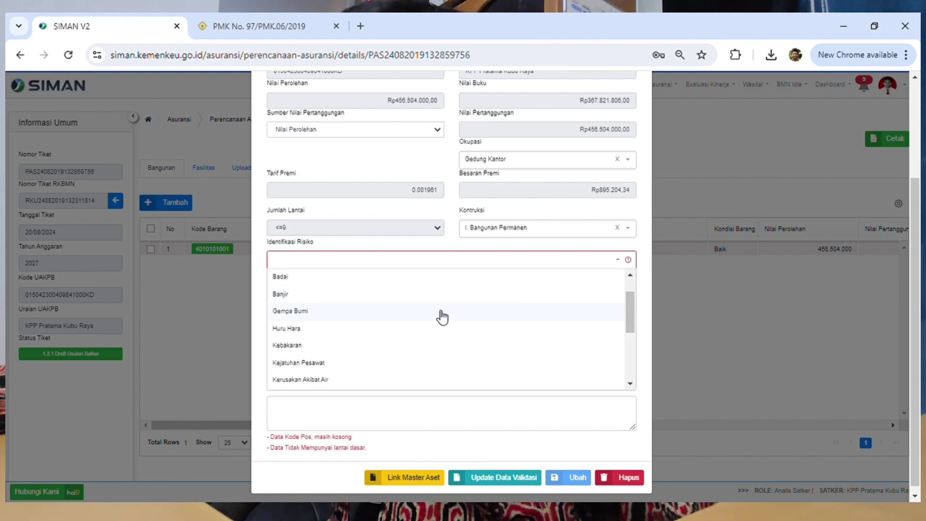
{"action": "left_click", "coordinate": [325, 314]}
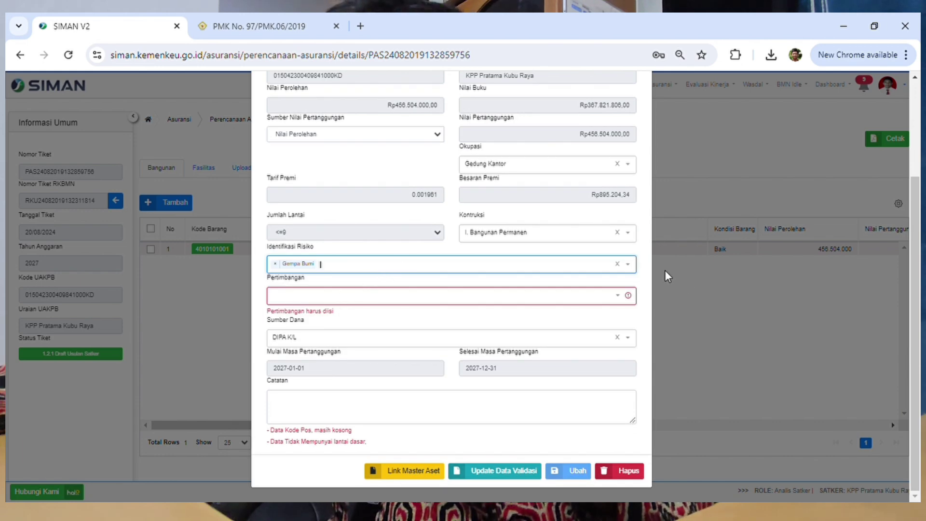
{"action": "left_click", "coordinate": [634, 266]}
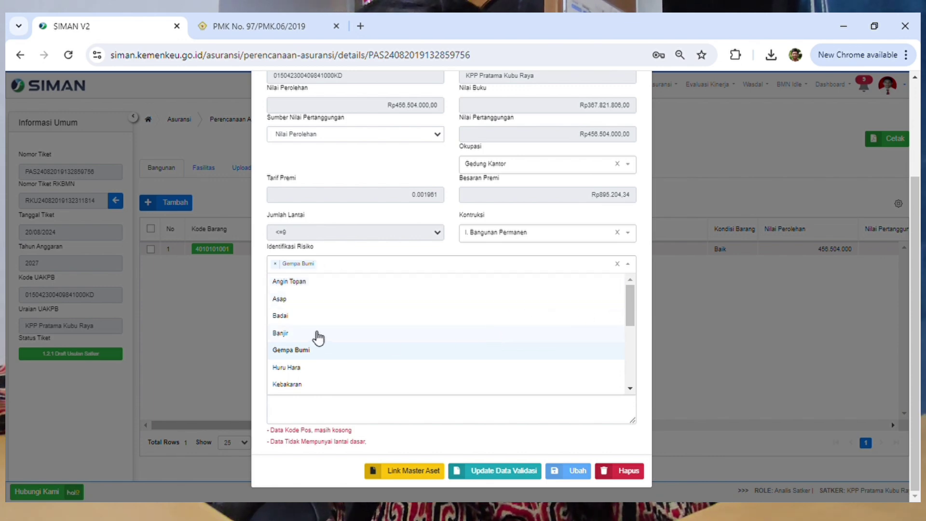
{"action": "left_click", "coordinate": [295, 317]}
{"action": "left_click", "coordinate": [629, 266]}
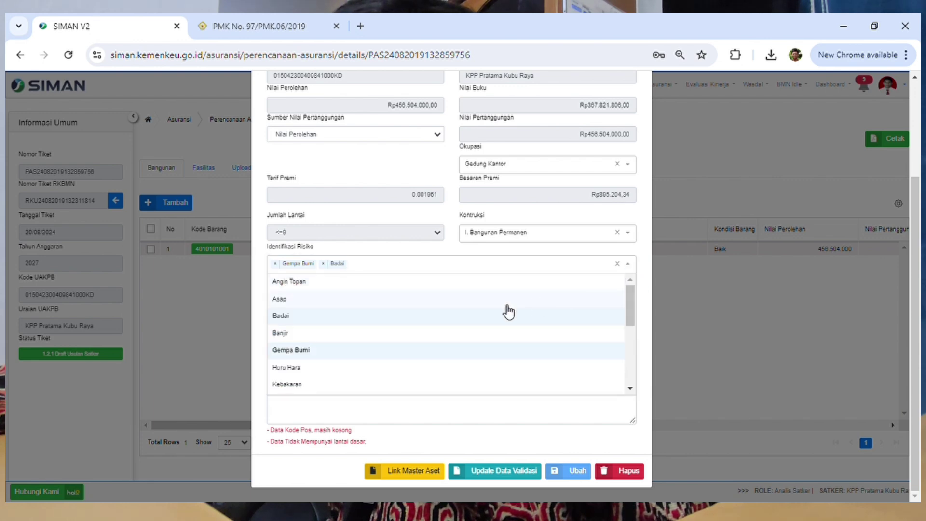
{"action": "left_click", "coordinate": [311, 334]}
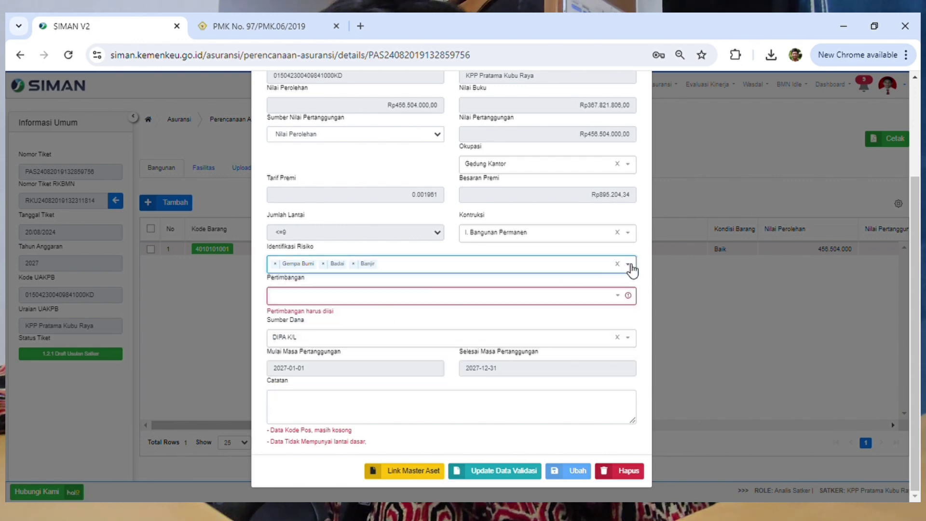
{"action": "left_click", "coordinate": [629, 265]}
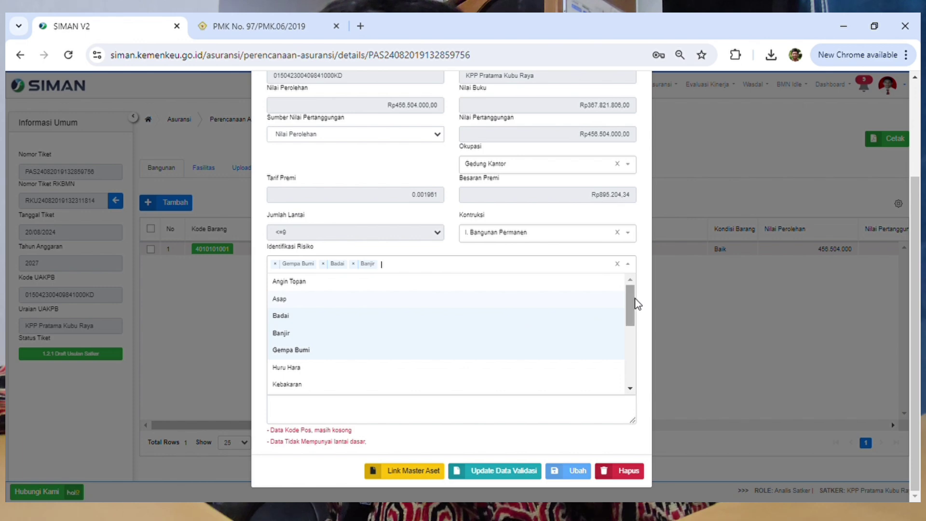
{"action": "mouse_move", "coordinate": [636, 299]}
{"action": "left_mouse_down"}
{"action": "mouse_move", "coordinate": [620, 375]}
{"action": "mouse_move", "coordinate": [639, 297]}
{"action": "left_mouse_up"}
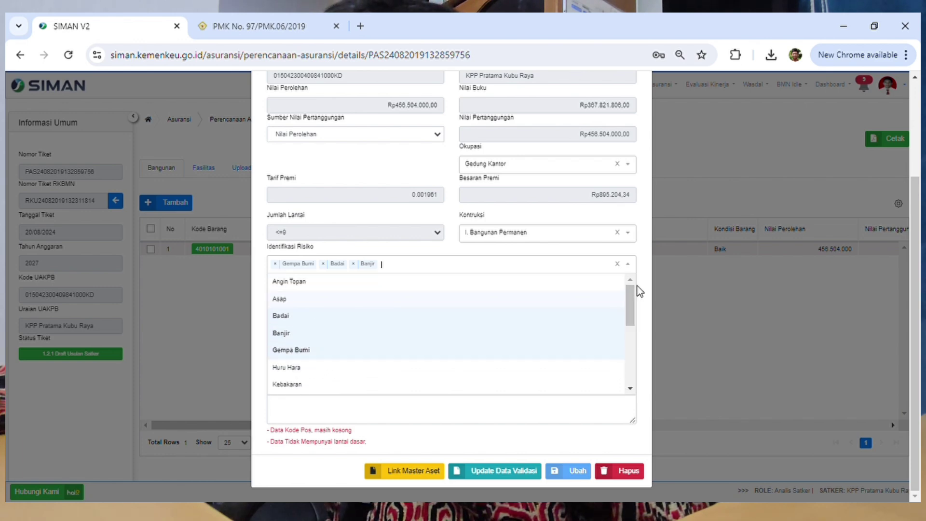
{"action": "left_click", "coordinate": [630, 250]}
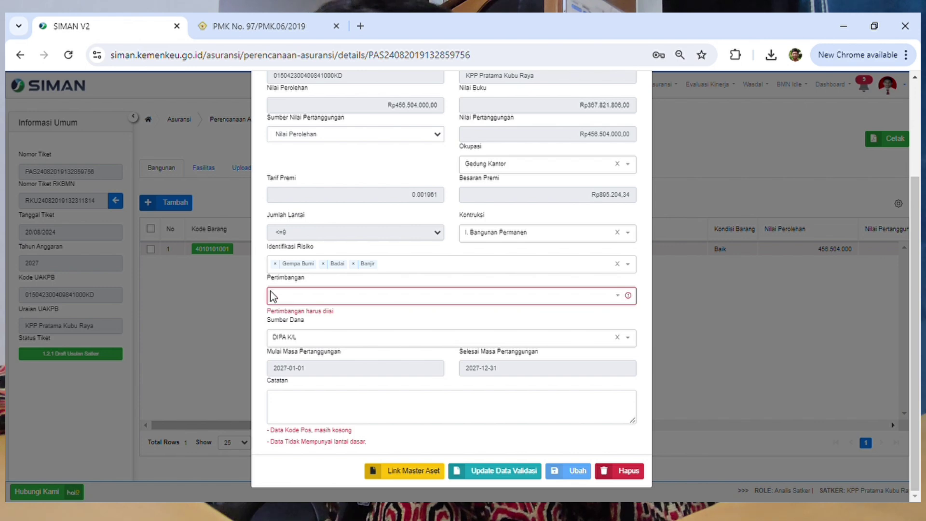
- Set Pertimbangan to Rawan Rusak Jika Terkena Gempa and Rawan Rusak Jika Banjir, leaving out Lainnya
{"action": "left_click_drag", "start_coordinate": [265, 282], "coordinate": [307, 284]}
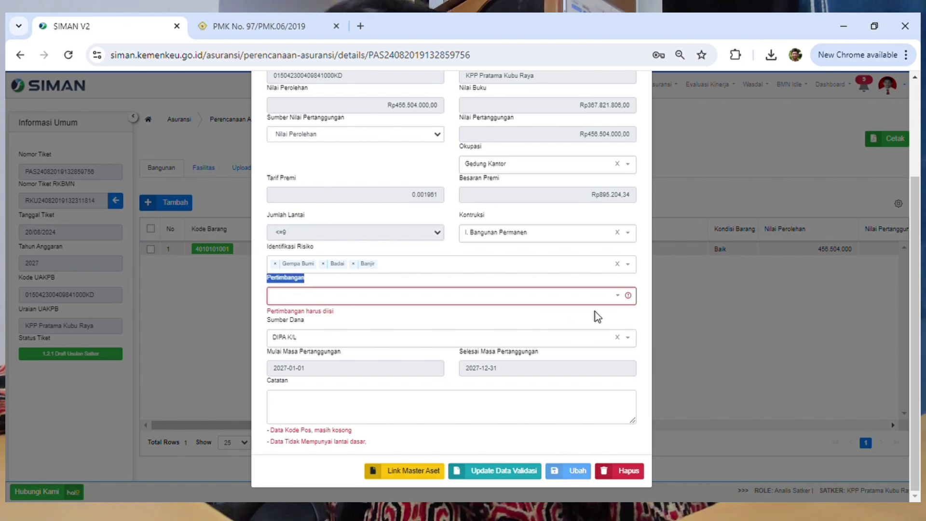
{"action": "left_click", "coordinate": [621, 300]}
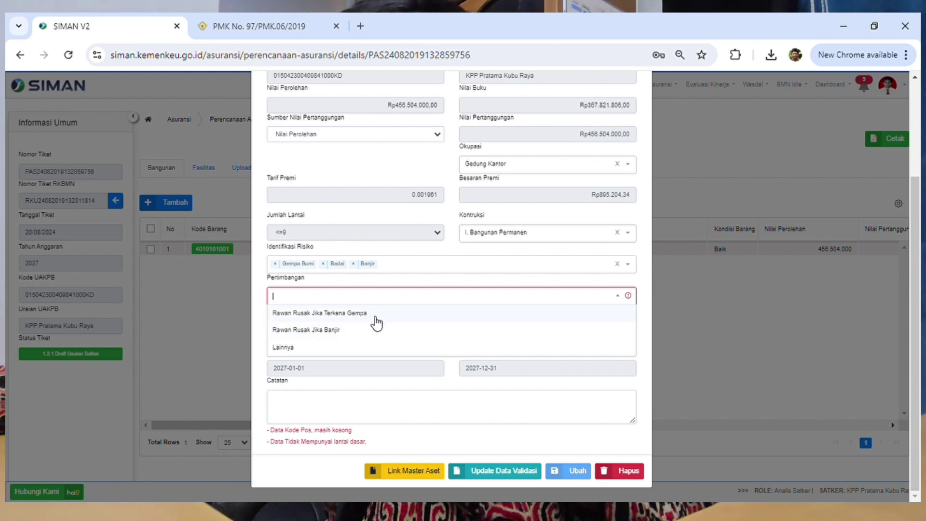
{"action": "left_click", "coordinate": [356, 314]}
{"action": "left_click", "coordinate": [634, 308]}
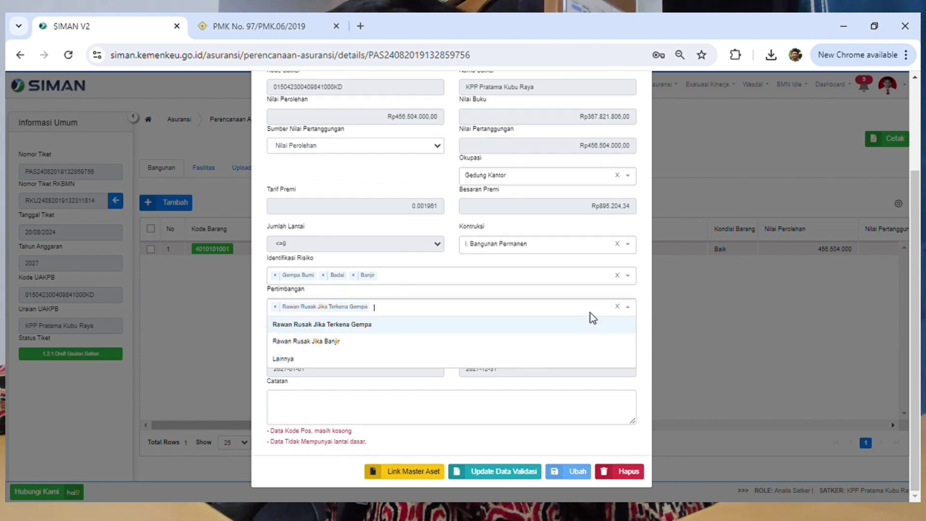
{"action": "left_click", "coordinate": [333, 342]}
{"action": "left_click", "coordinate": [633, 311]}
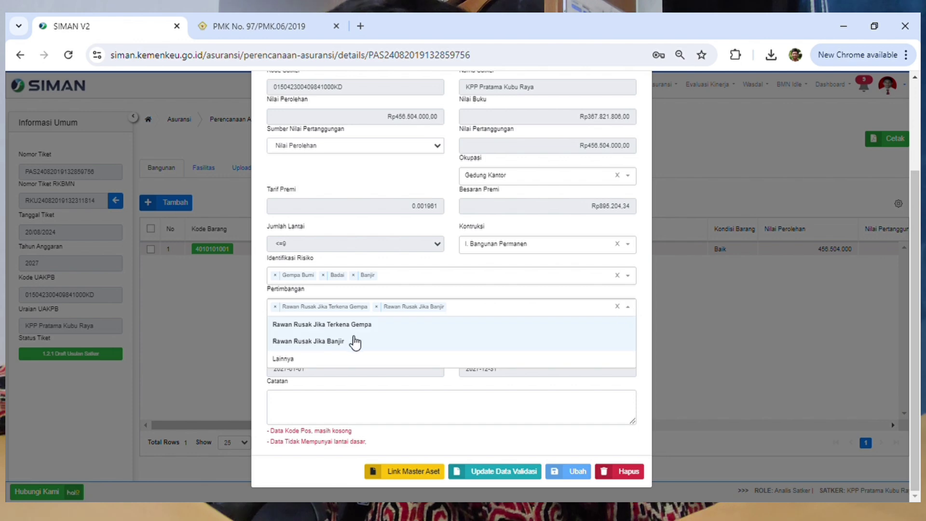
{"action": "left_click", "coordinate": [286, 360]}
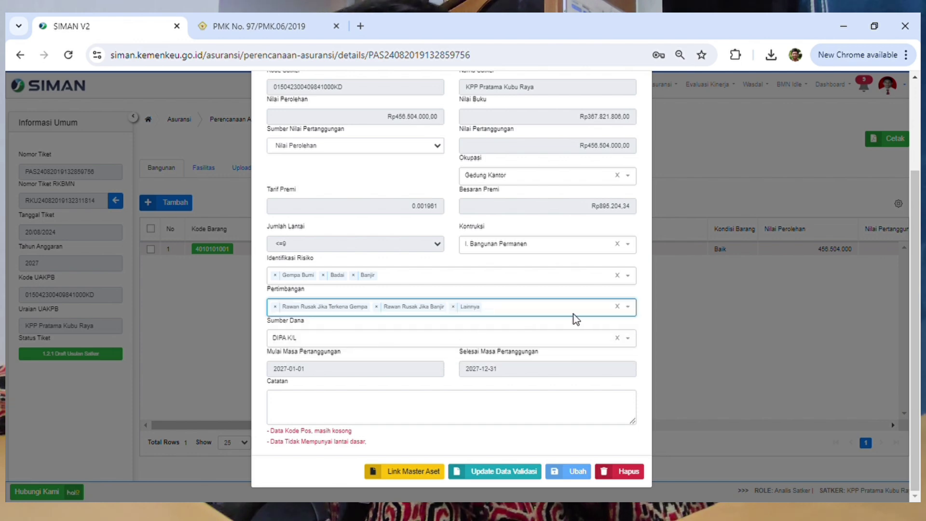
{"action": "left_click", "coordinate": [453, 307]}
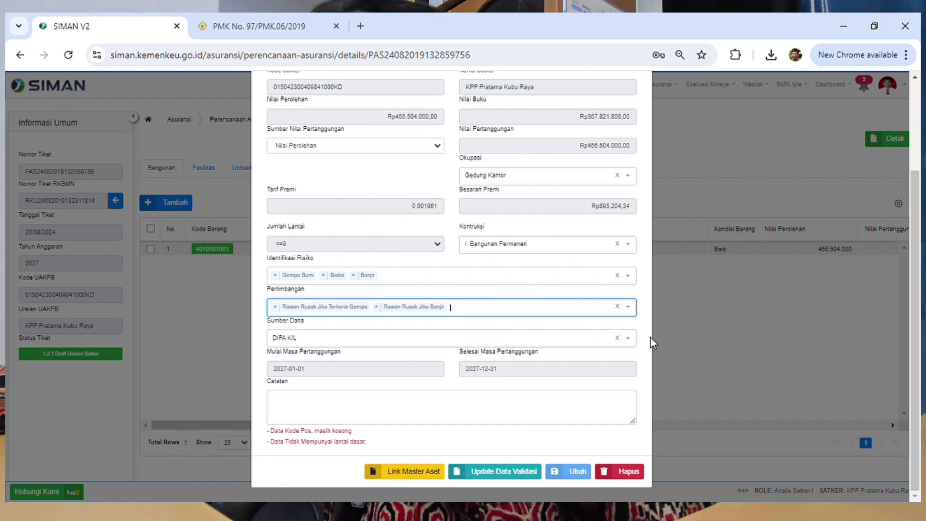
- Choose DIPA K/L as the Sumber Dana for the building's insurance
{"action": "left_click", "coordinate": [632, 341]}
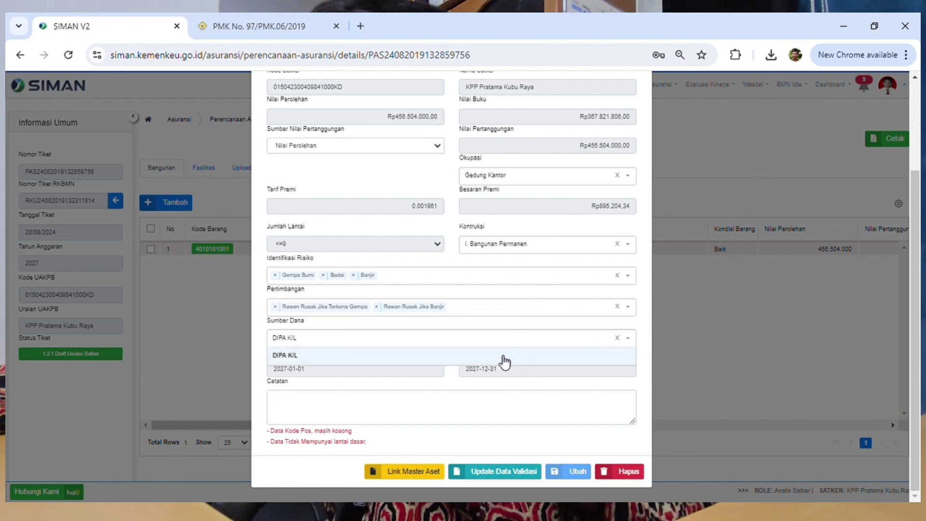
{"action": "left_click", "coordinate": [309, 361]}
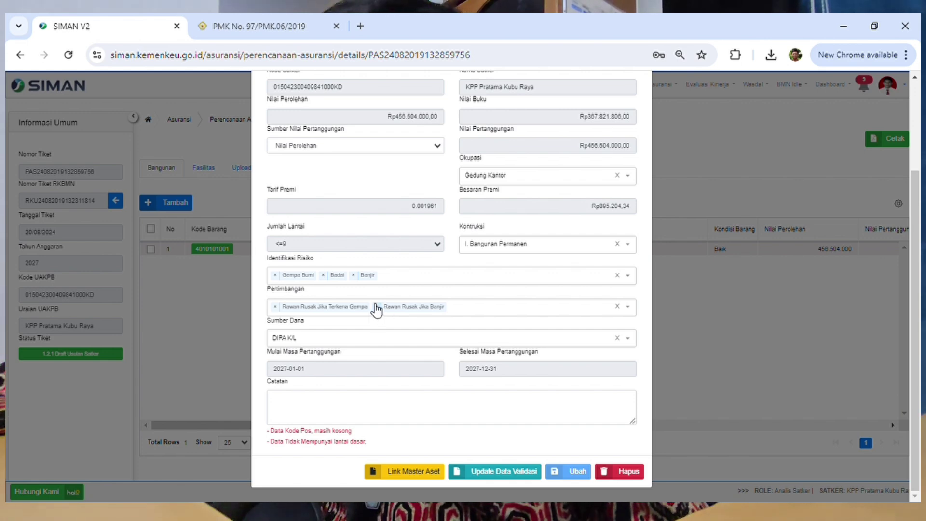
{"action": "left_click_drag", "start_coordinate": [271, 321], "coordinate": [264, 320]}
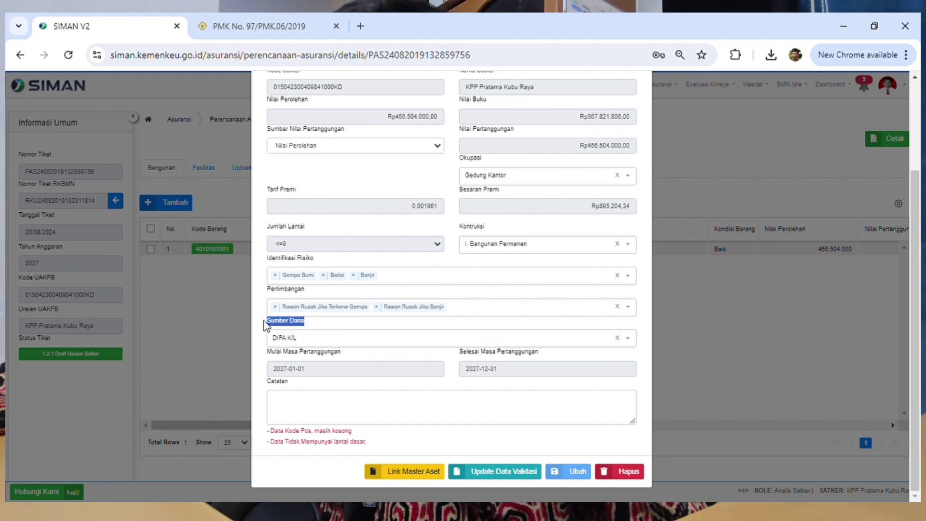
- Check the Mulai Masa Pertanggungan and Selesai Masa Pertanggungan dates of the building's insurance
{"action": "left_click", "coordinate": [329, 321]}
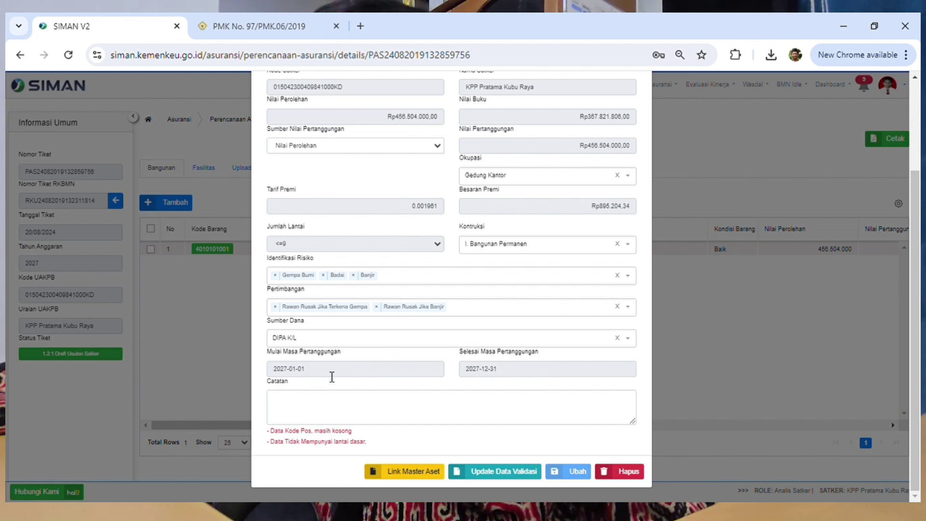
{"action": "left_click", "coordinate": [303, 374]}
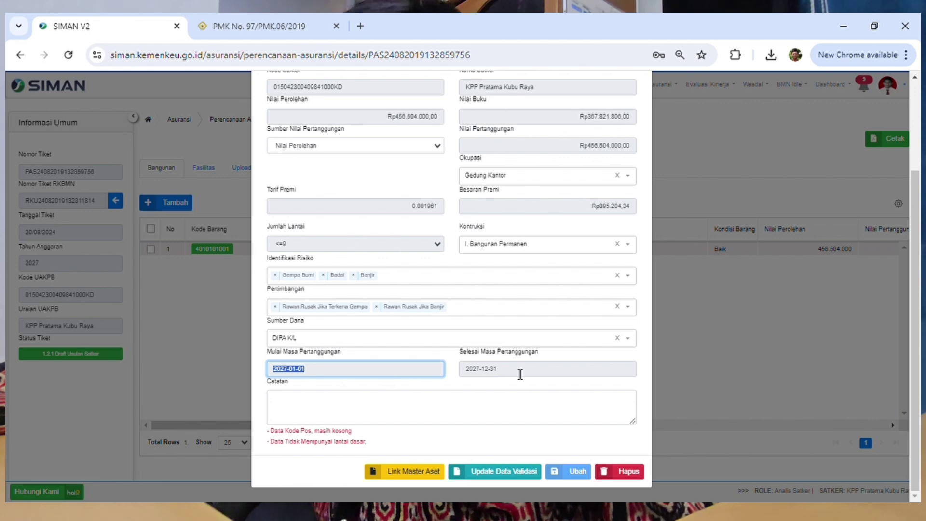
{"action": "left_click_drag", "start_coordinate": [515, 378], "coordinate": [470, 378]}
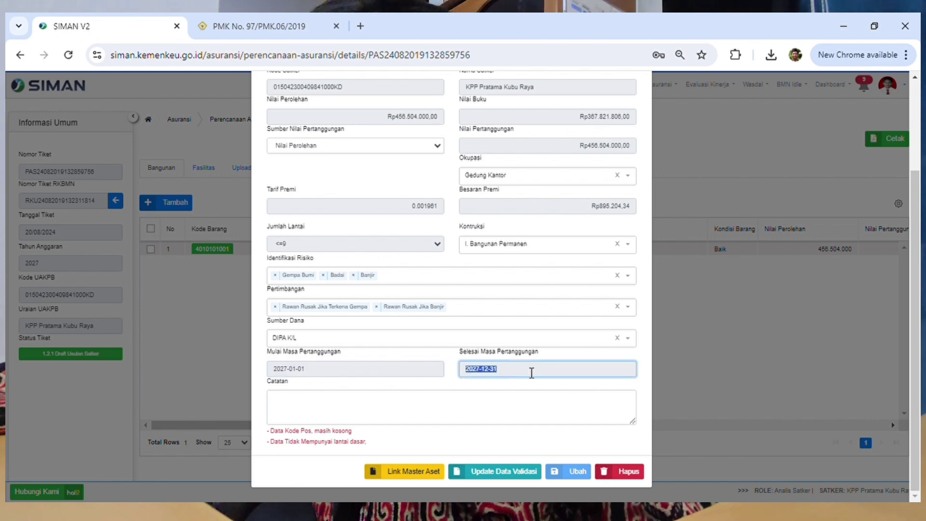
{"action": "left_click", "coordinate": [492, 375]}
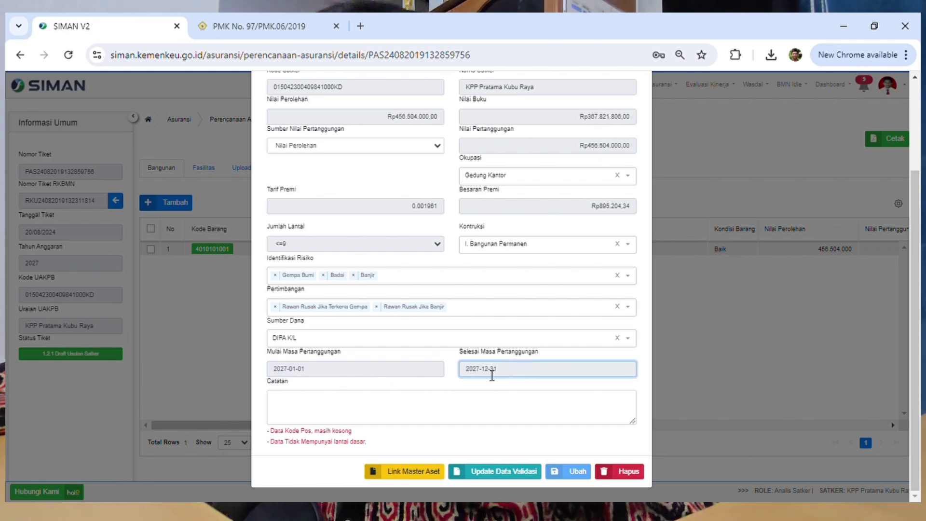
{"action": "left_click", "coordinate": [314, 376]}
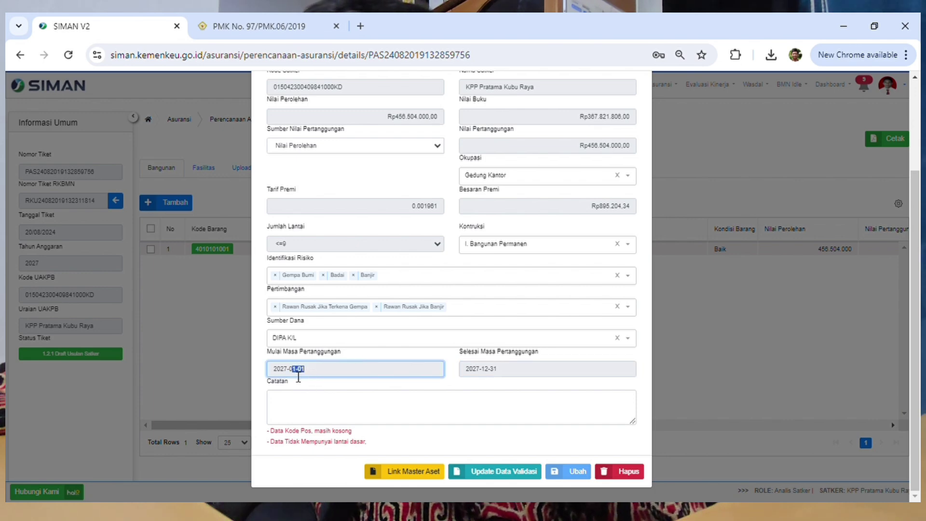
{"action": "left_click_drag", "start_coordinate": [299, 377], "coordinate": [290, 380]}
{"action": "left_click_drag", "start_coordinate": [505, 377], "coordinate": [486, 379]}
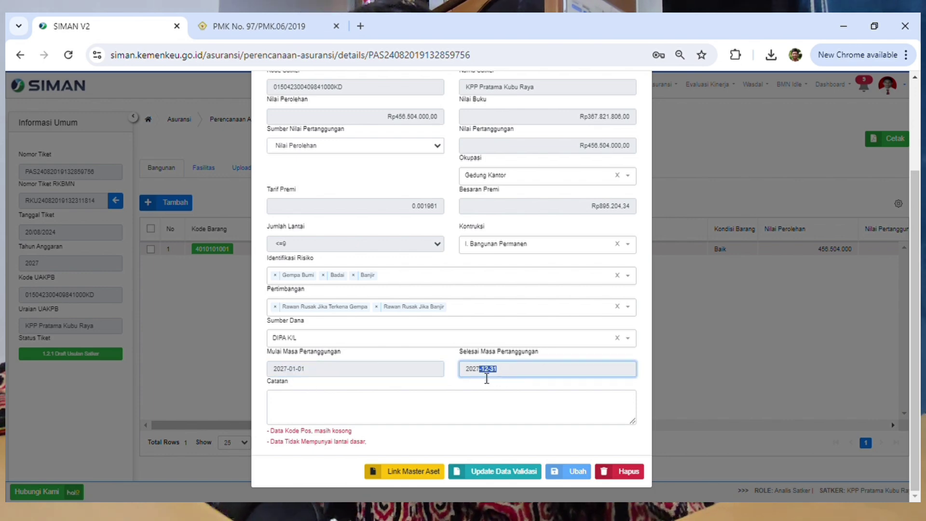
{"action": "left_click", "coordinate": [416, 386]}
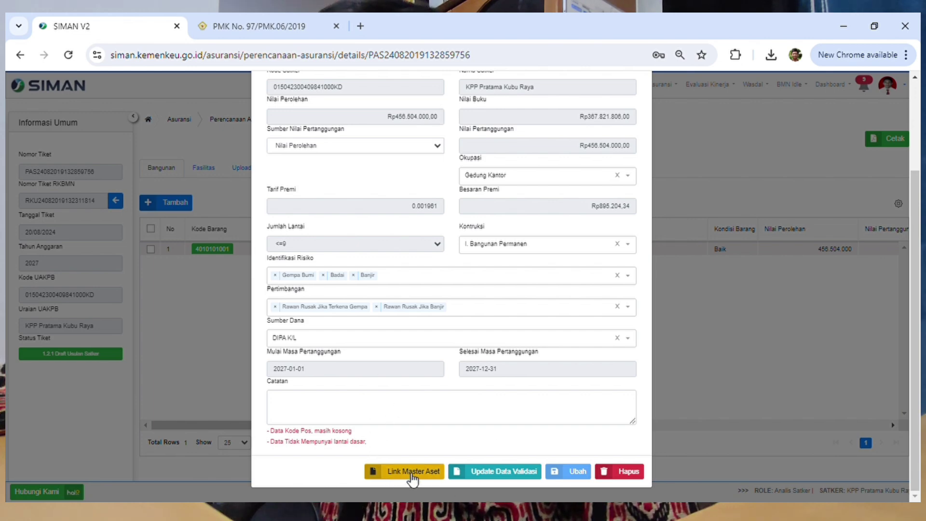
- Open the building's linked master asset record and bring up its Lokasi details
{"action": "left_click", "coordinate": [410, 475]}
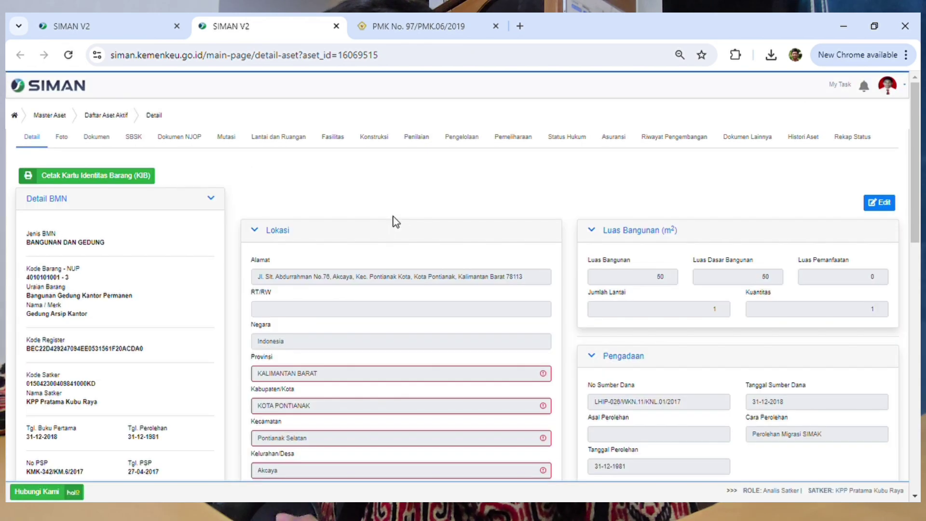
{"action": "scroll", "coordinate": [346, 199], "scroll_direction": "down", "scroll_amount": 1}
{"action": "scroll", "coordinate": [366, 203], "scroll_direction": "down", "scroll_amount": 4}
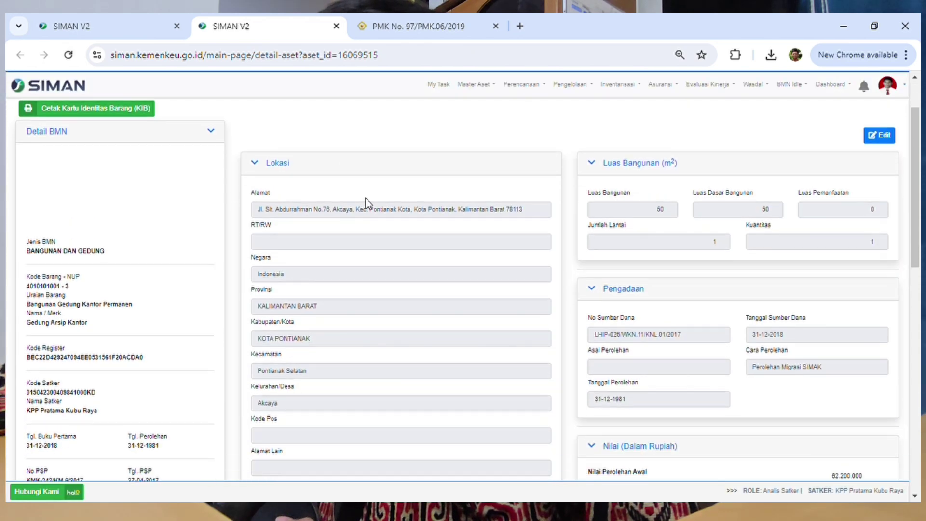
{"action": "scroll", "coordinate": [439, 199], "scroll_direction": "up", "scroll_amount": 3}
{"action": "scroll", "coordinate": [439, 199], "scroll_direction": "down", "scroll_amount": 3}
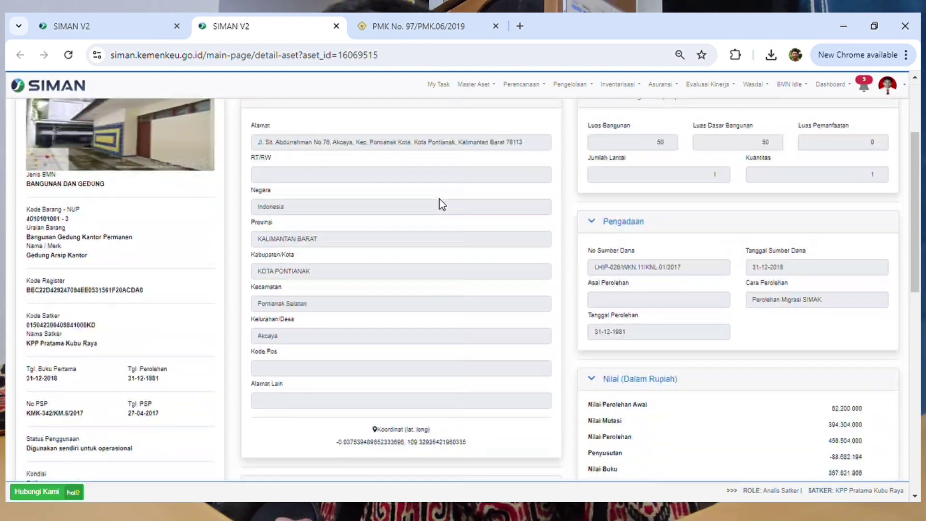
{"action": "scroll", "coordinate": [439, 198], "scroll_direction": "up", "scroll_amount": 2}
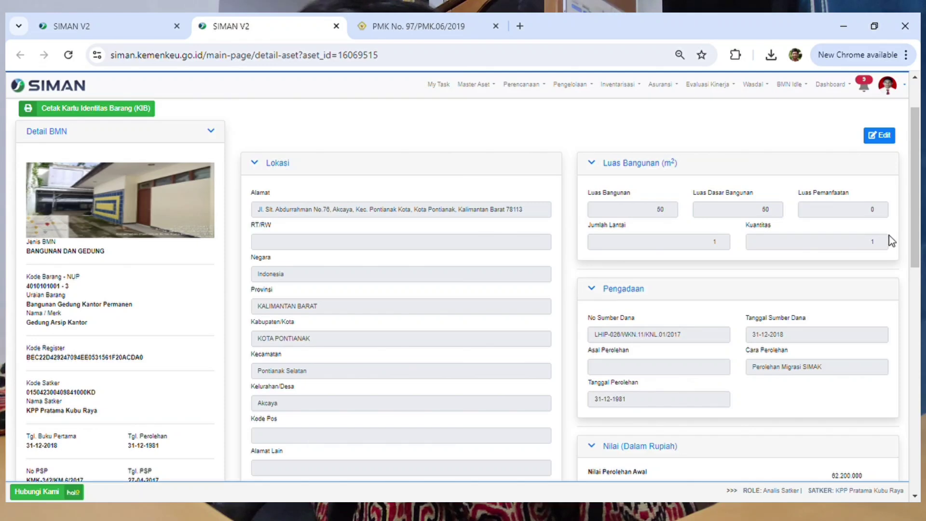
- Fill in Kode Pos in the asset's Lokasi details with the postal code given in its Alamat, and save the record
{"action": "left_click", "coordinate": [879, 136]}
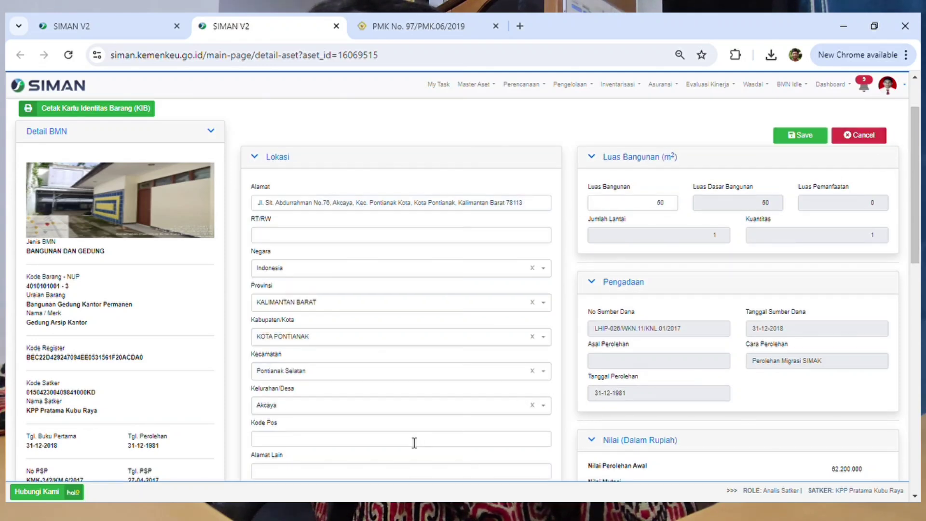
{"action": "left_click", "coordinate": [435, 440]}
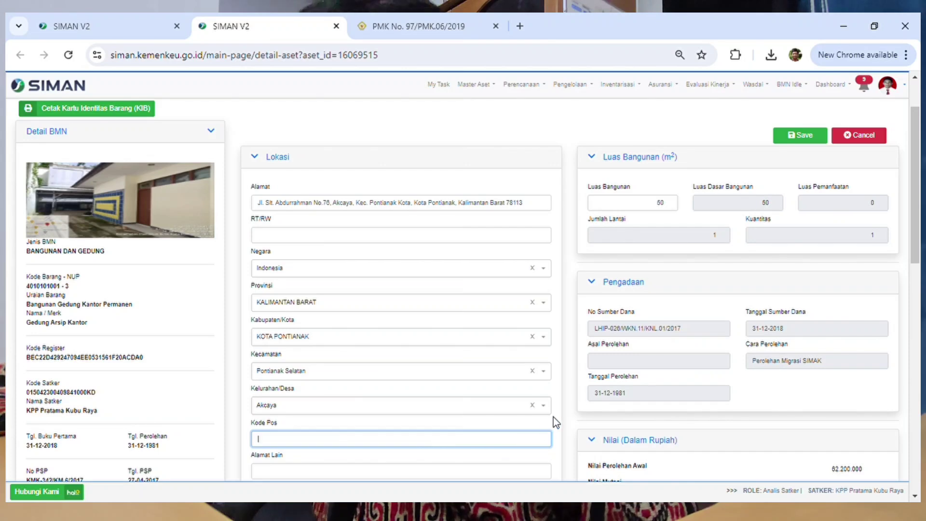
{"action": "type", "text": "78113"}
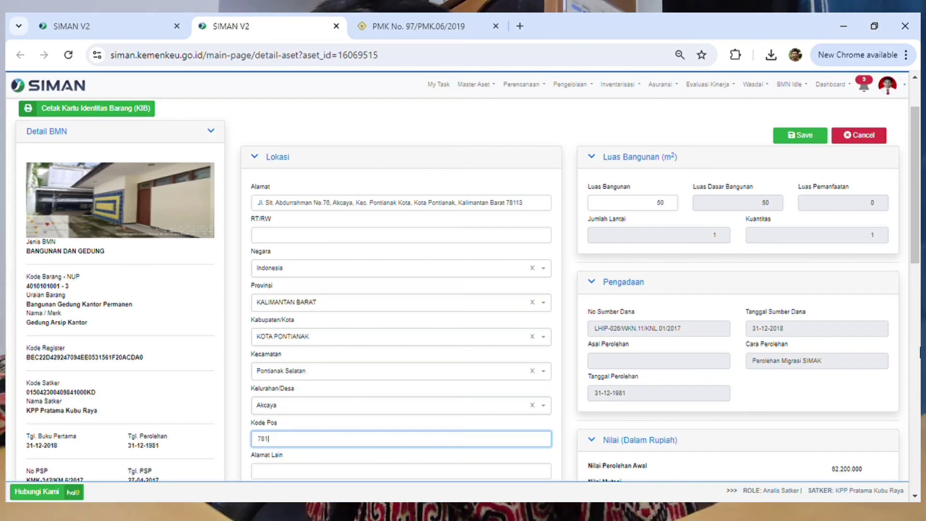
{"action": "left_click", "coordinate": [567, 427]}
{"action": "left_click", "coordinate": [803, 137]}
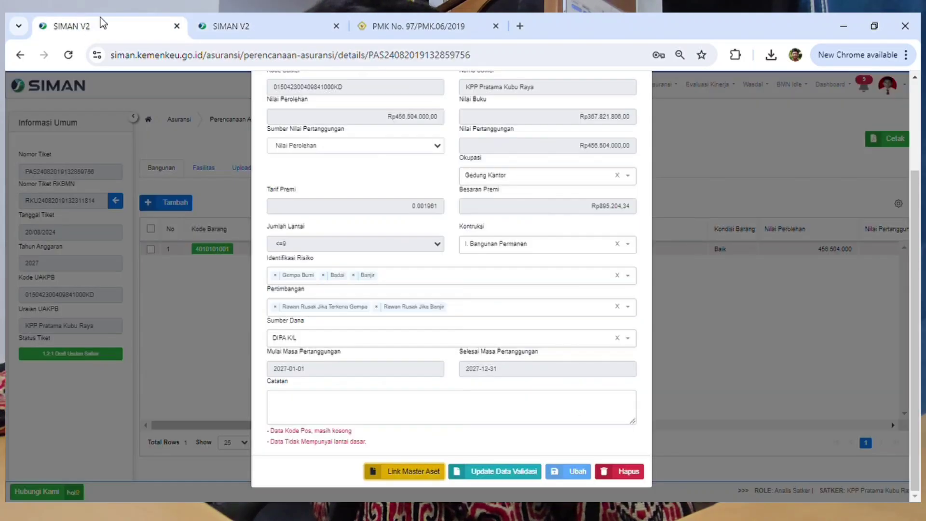
- Update the validation data in the building's insurance form, and reopen its Detail Asuransi from the ticket's Bangunan list
{"action": "left_click", "coordinate": [75, 19]}
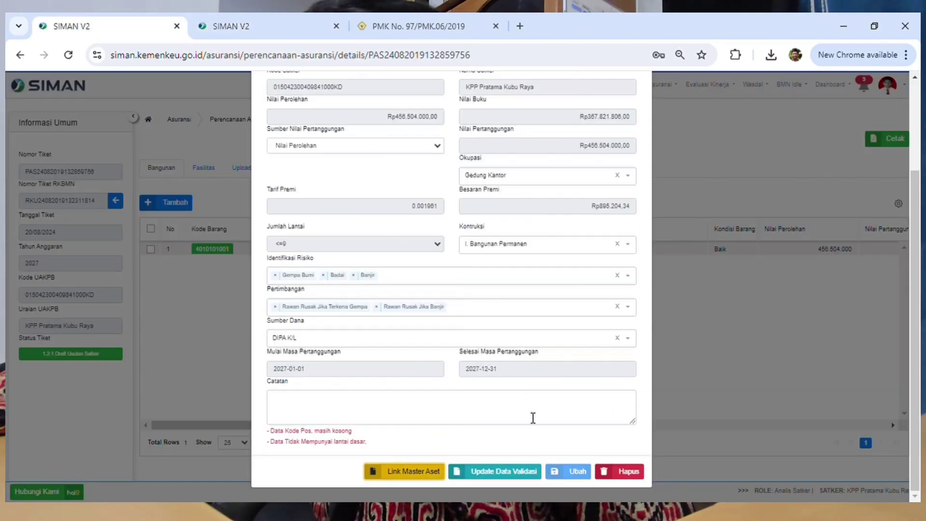
{"action": "left_click", "coordinate": [532, 419]}
{"action": "scroll", "coordinate": [568, 317], "scroll_direction": "up", "scroll_amount": 3}
{"action": "scroll", "coordinate": [554, 358], "scroll_direction": "down", "scroll_amount": 3}
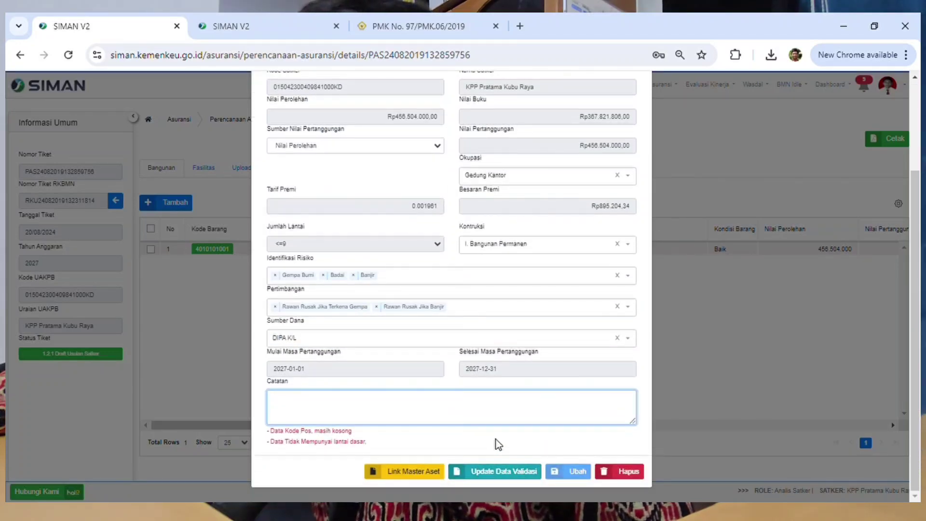
{"action": "scroll", "coordinate": [416, 228], "scroll_direction": "up", "scroll_amount": 3}
{"action": "scroll", "coordinate": [413, 189], "scroll_direction": "down", "scroll_amount": 3}
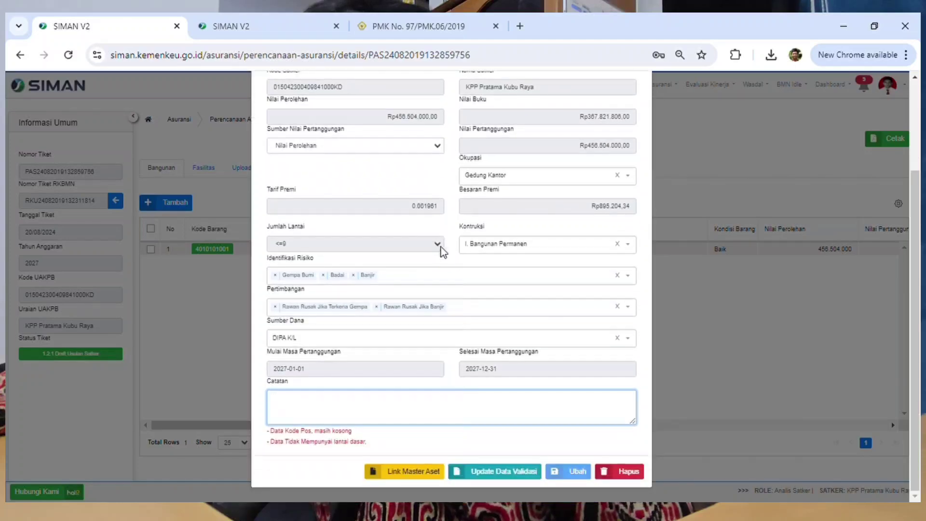
{"action": "left_click", "coordinate": [505, 475]}
{"action": "scroll", "coordinate": [563, 427], "scroll_direction": "up", "scroll_amount": 3}
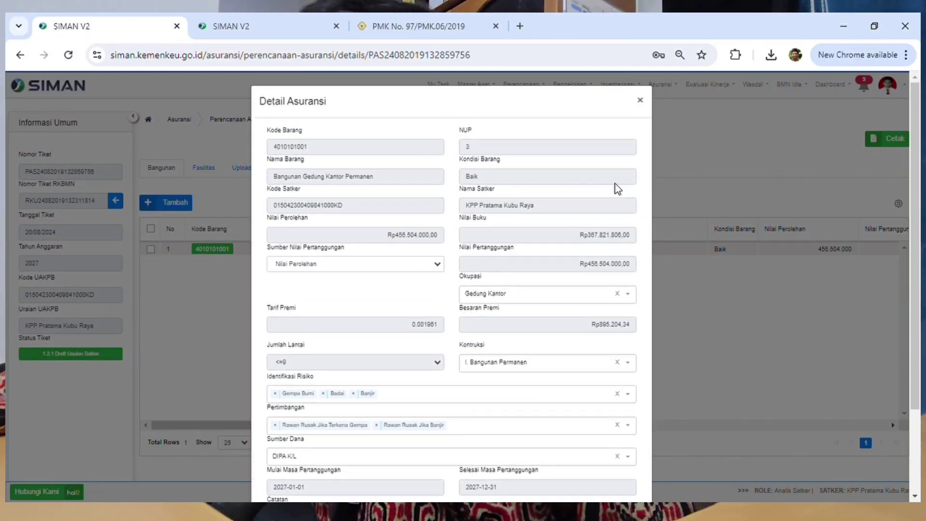
{"action": "left_click", "coordinate": [640, 100]}
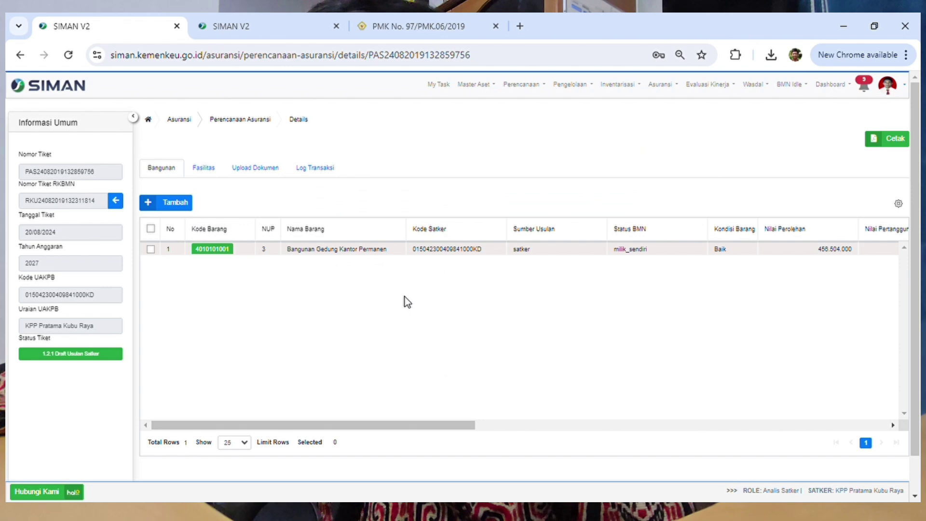
{"action": "left_click", "coordinate": [212, 249]}
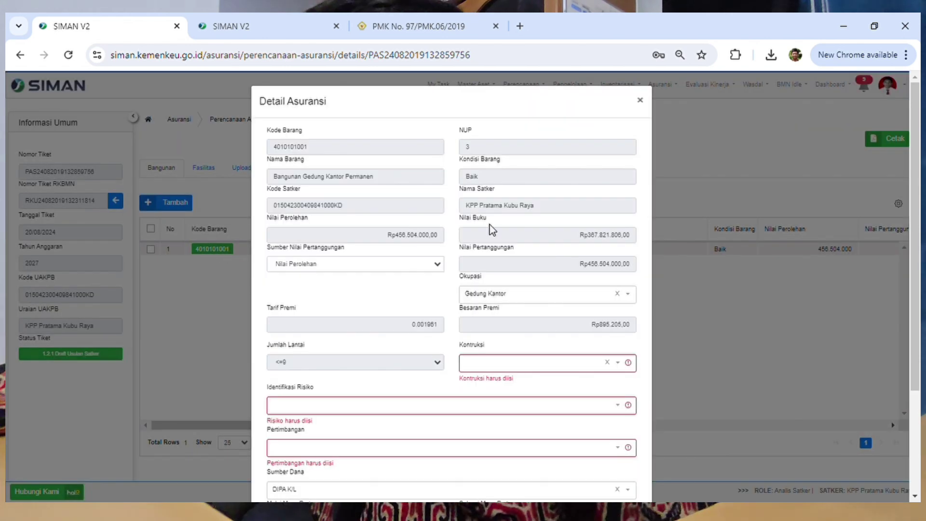
- Set Kontruksi to I. Bangunan Permanen in the reopened Detail Asuransi form
{"action": "scroll", "coordinate": [513, 230], "scroll_direction": "down", "scroll_amount": 2}
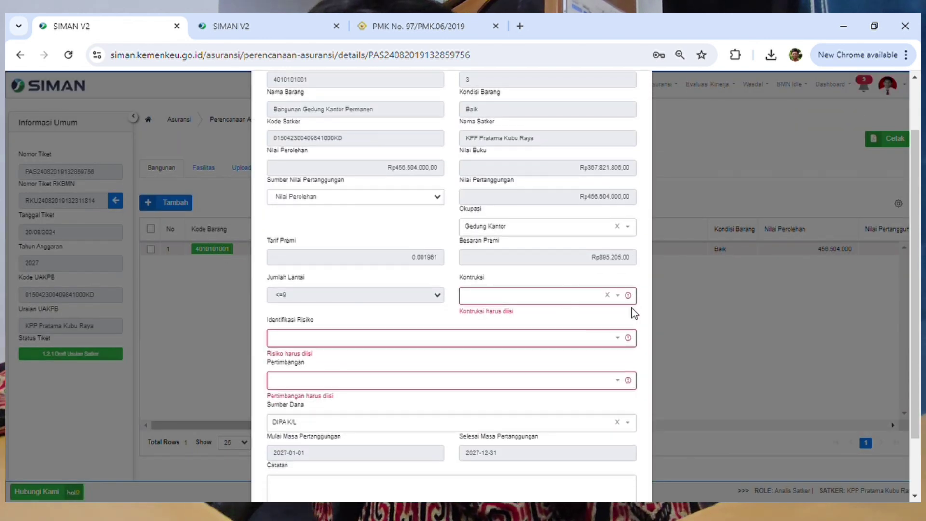
{"action": "left_click", "coordinate": [620, 297]}
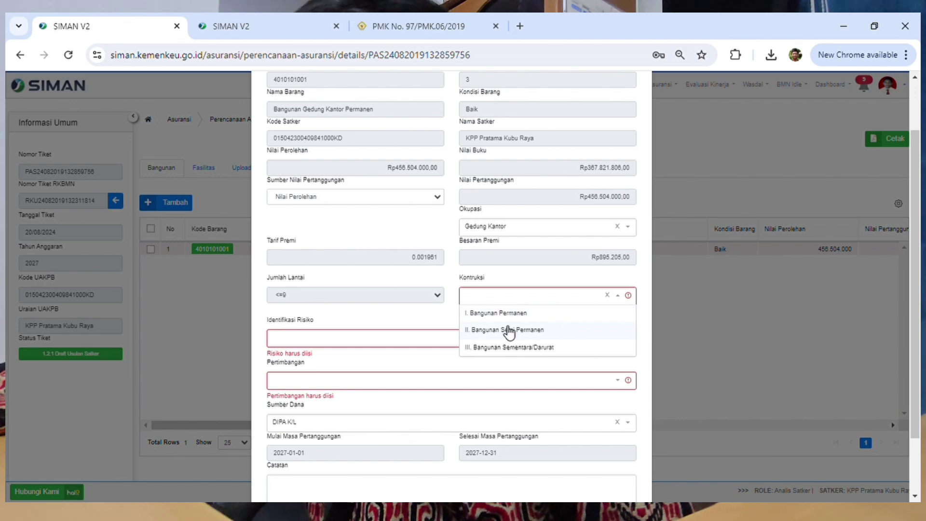
{"action": "left_click", "coordinate": [523, 315]}
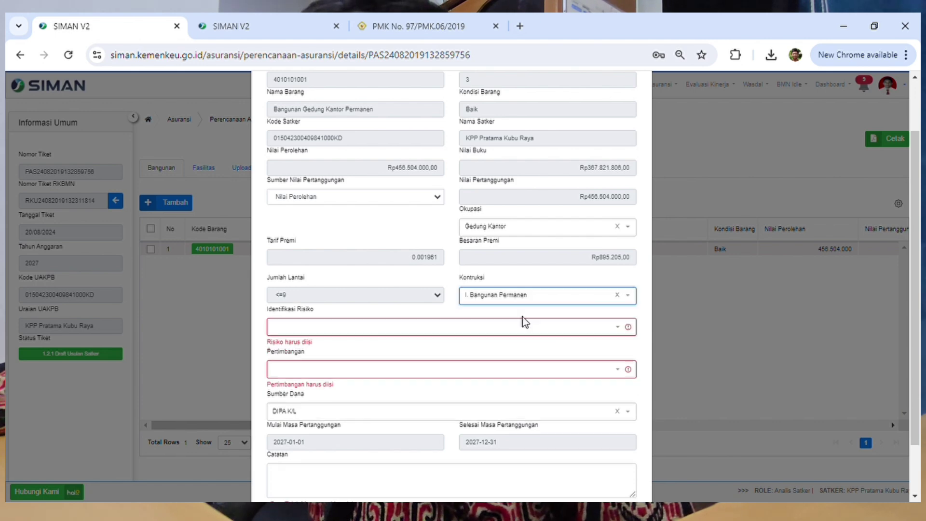
- Add Banjir and Gempa Bumi as the building's Identifikasi Risiko
{"action": "left_click", "coordinate": [626, 328]}
{"action": "scroll", "coordinate": [324, 386], "scroll_direction": "down", "scroll_amount": 2}
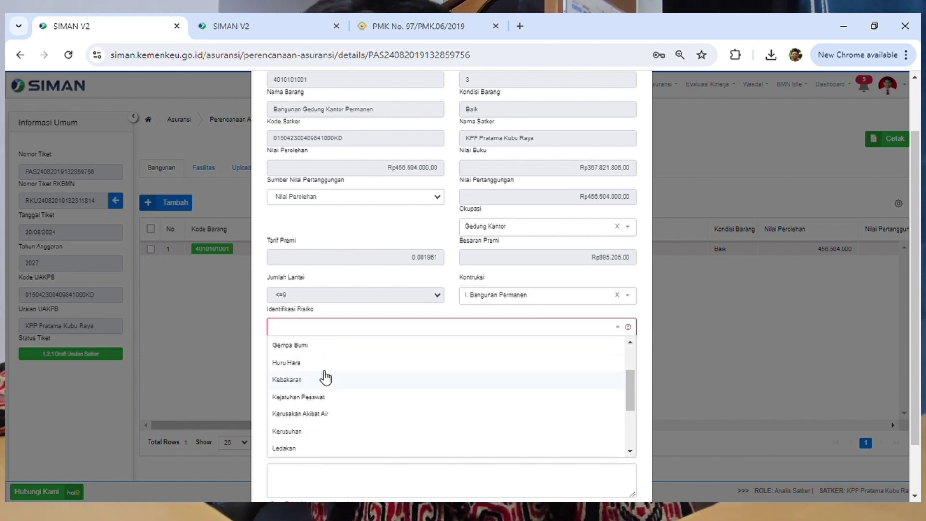
{"action": "scroll", "coordinate": [320, 376], "scroll_direction": "up", "scroll_amount": 2}
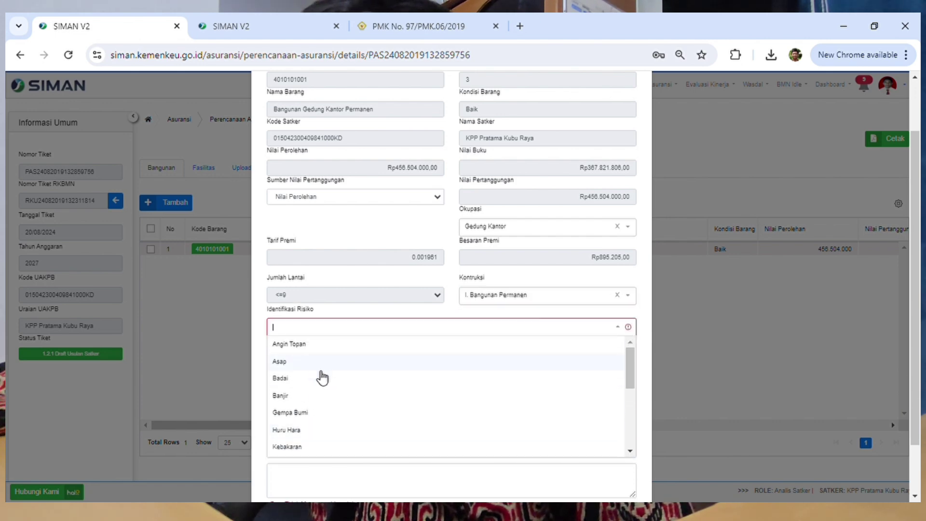
{"action": "left_click", "coordinate": [295, 395]}
{"action": "left_click", "coordinate": [632, 330]}
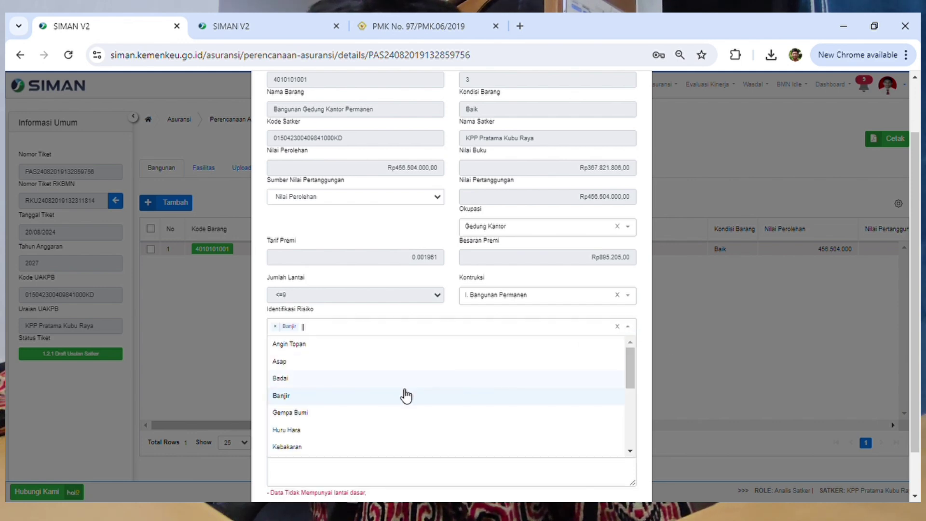
{"action": "left_click", "coordinate": [311, 415]}
- Set Pertimbangan to Rawan Rusak Jika Terkena Gempa and Rawan Rusak Jika Banjir
{"action": "left_click", "coordinate": [628, 359]}
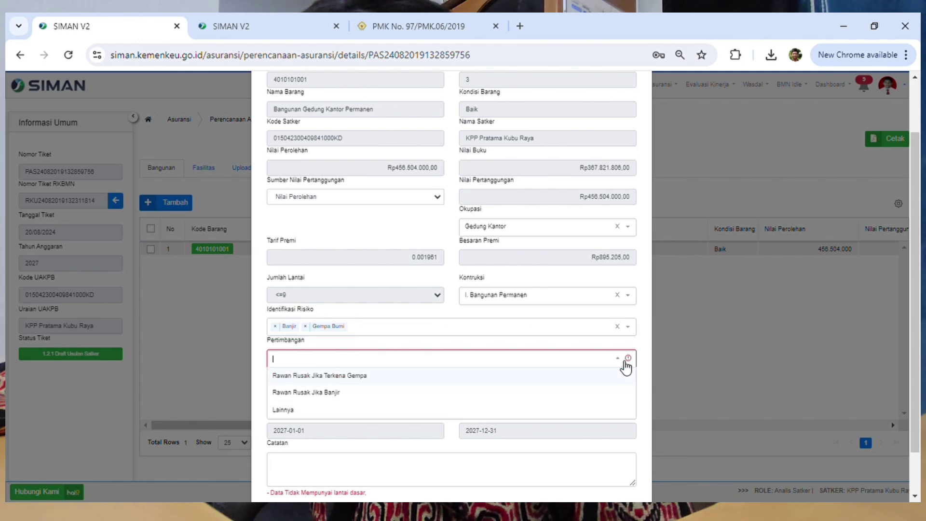
{"action": "left_click", "coordinate": [345, 381]}
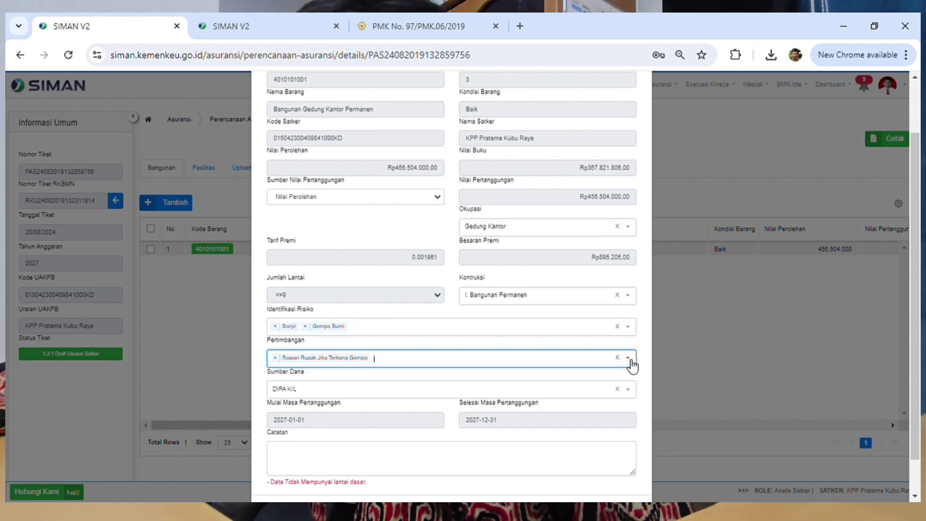
{"action": "left_click", "coordinate": [628, 360]}
{"action": "left_click", "coordinate": [340, 395]}
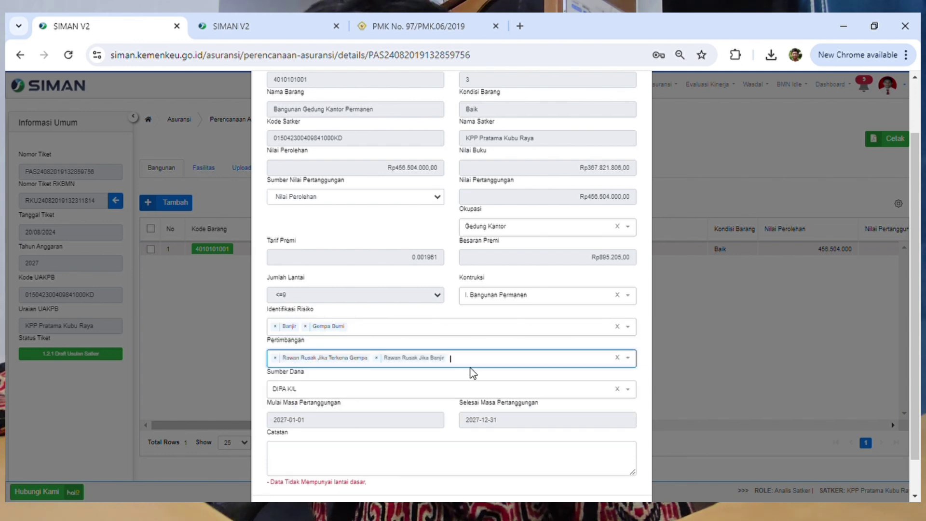
- Examine the remaining validation note shown beneath the Catatan field of the insurance form
{"action": "scroll", "coordinate": [475, 372], "scroll_direction": "down", "scroll_amount": 1}
{"action": "left_click", "coordinate": [382, 416]}
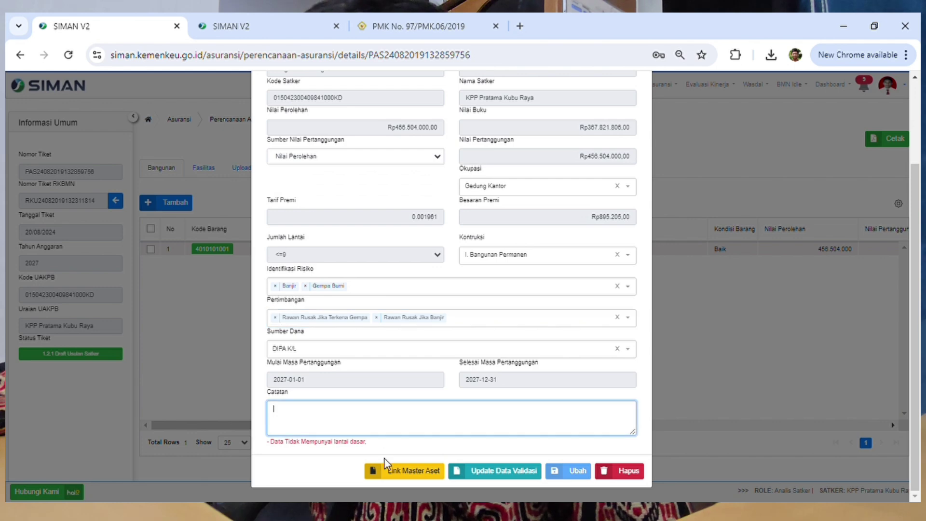
{"action": "left_click_drag", "start_coordinate": [370, 443], "coordinate": [264, 440]}
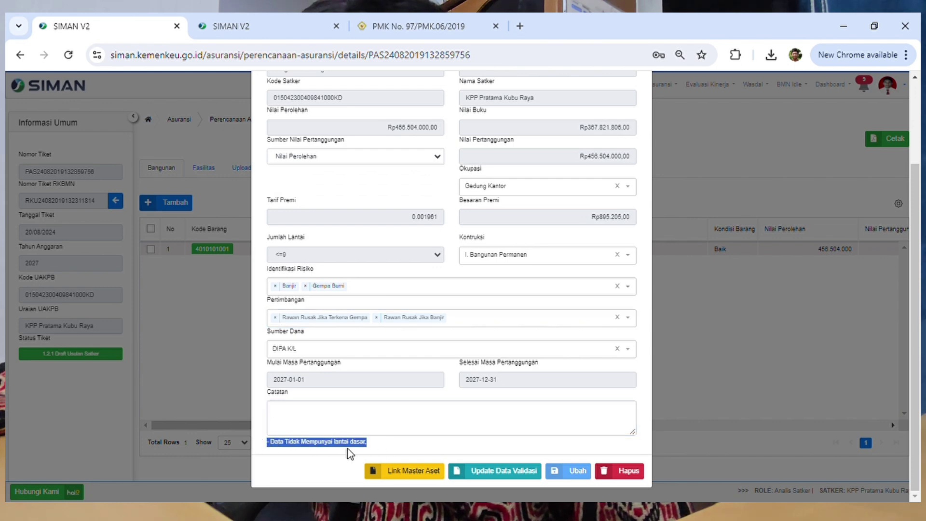
{"action": "left_click", "coordinate": [372, 447]}
{"action": "left_click_drag", "start_coordinate": [376, 444], "coordinate": [265, 449]}
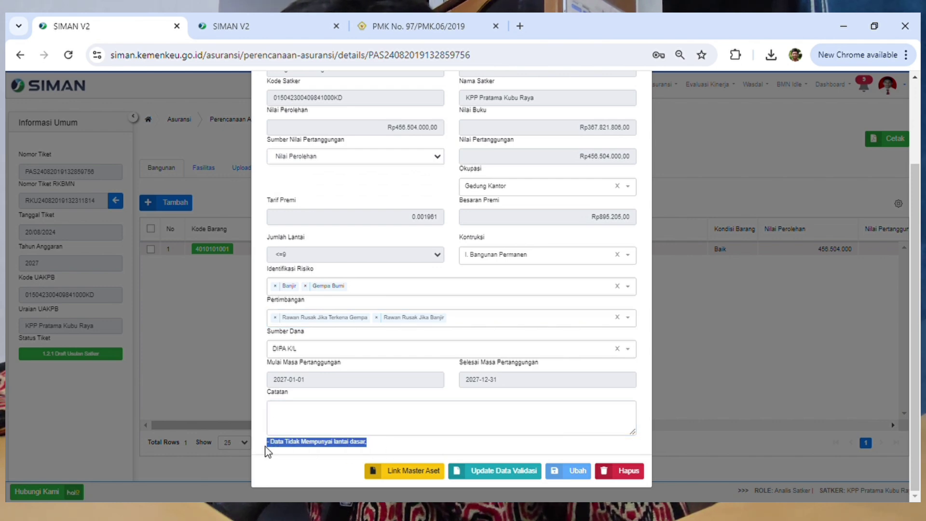
{"action": "left_click", "coordinate": [374, 450]}
{"action": "left_click_drag", "start_coordinate": [373, 445], "coordinate": [282, 449]}
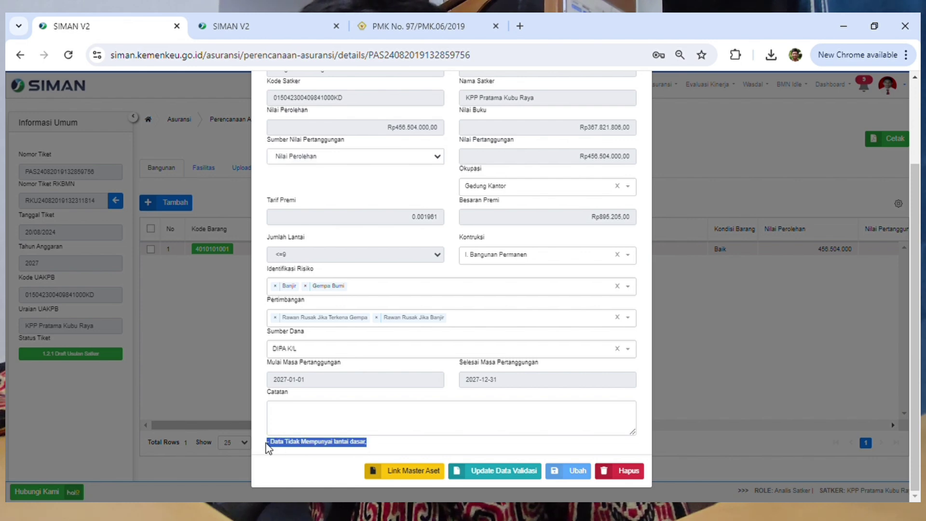
{"action": "left_click", "coordinate": [381, 450]}
{"action": "left_click_drag", "start_coordinate": [382, 450], "coordinate": [250, 444]}
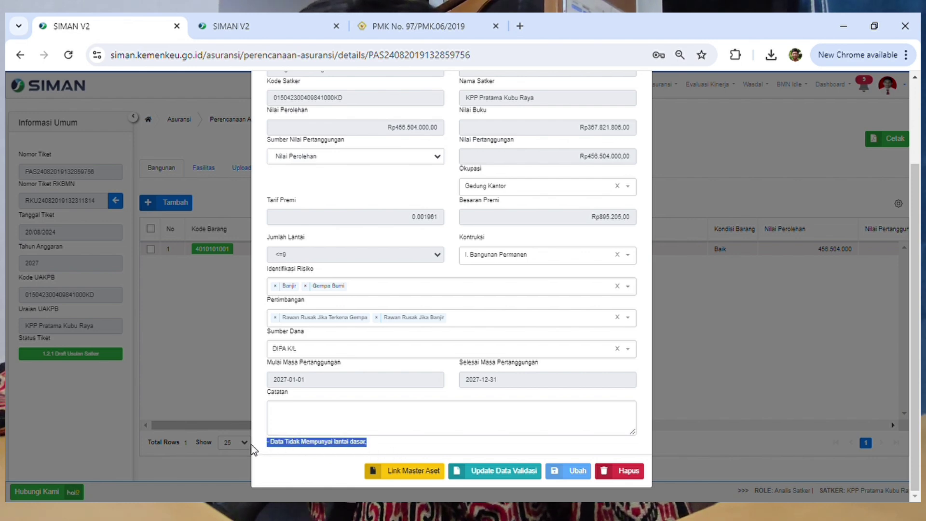
- Update the validation data for the building from its Detail Asuransi form, then close the form
{"action": "left_click", "coordinate": [369, 449]}
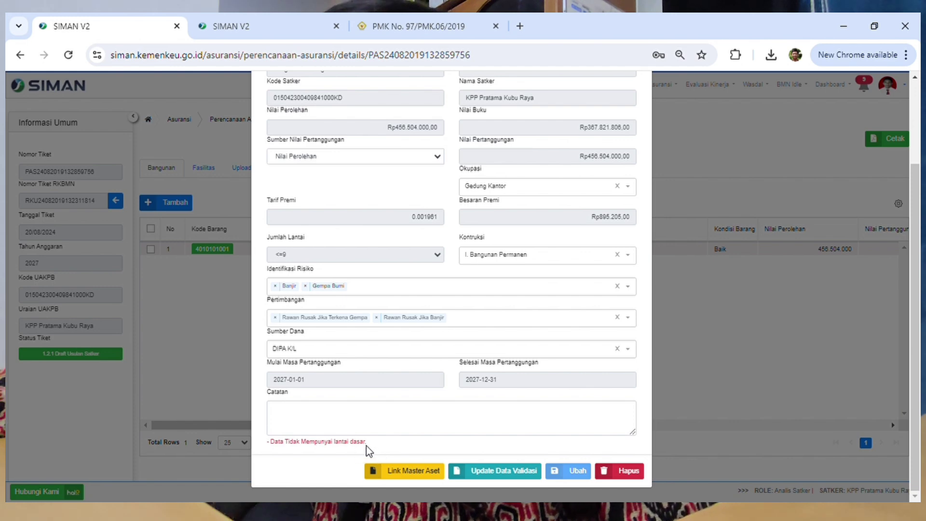
{"action": "left_click_drag", "start_coordinate": [368, 447], "coordinate": [264, 452]}
{"action": "scroll", "coordinate": [448, 434], "scroll_direction": "up", "scroll_amount": 2}
{"action": "scroll", "coordinate": [495, 416], "scroll_direction": "down", "scroll_amount": 2}
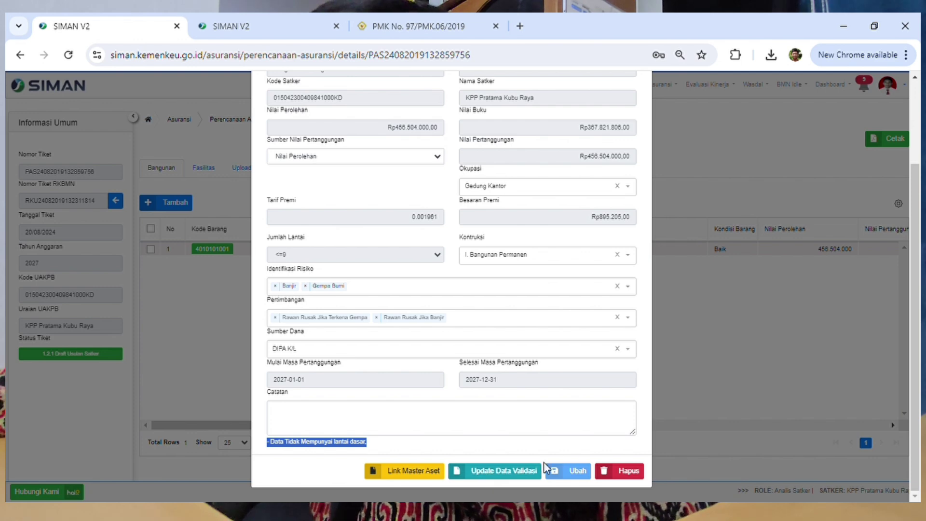
{"action": "left_click", "coordinate": [514, 477]}
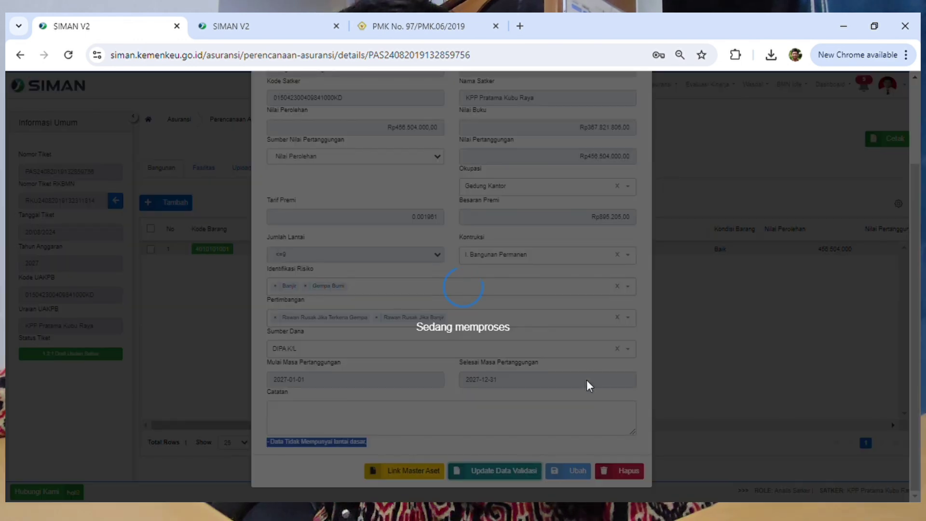
{"action": "scroll", "coordinate": [579, 309], "scroll_direction": "up", "scroll_amount": 3}
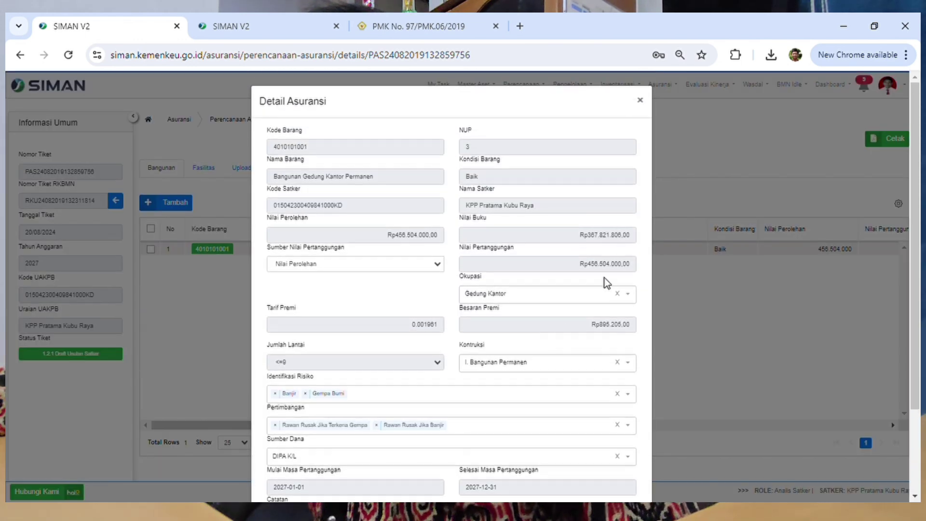
{"action": "left_click", "coordinate": [640, 100]}
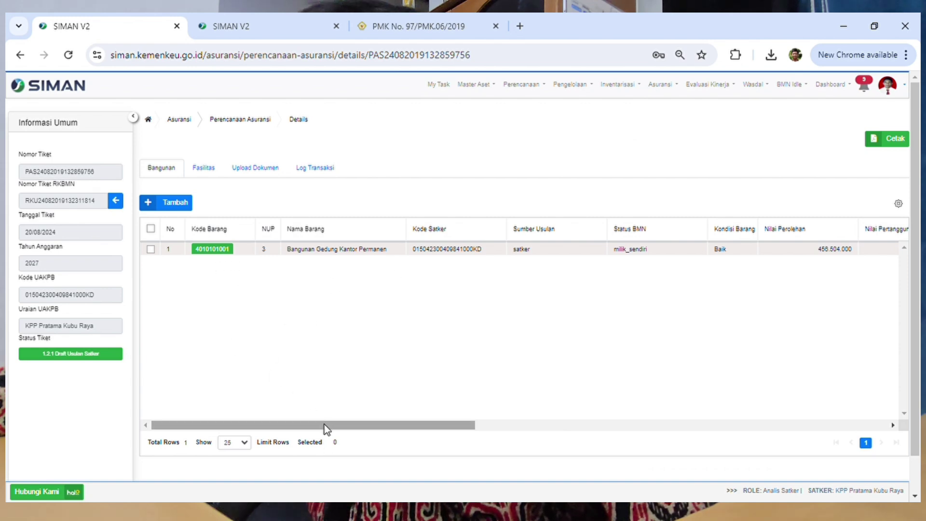
- Review the facility assets available to add to the plan's Fasilitas section with Status BMN Milik Sendiri, then close the asset list
{"action": "left_click_drag", "start_coordinate": [324, 425], "coordinate": [518, 425]}
{"action": "scroll", "coordinate": [579, 381], "scroll_direction": "left", "scroll_amount": 5}
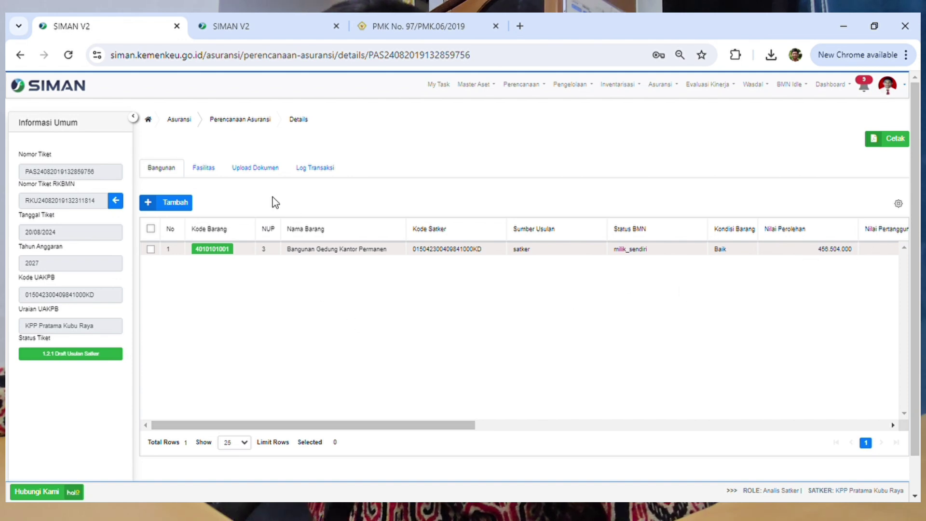
{"action": "left_click", "coordinate": [207, 174]}
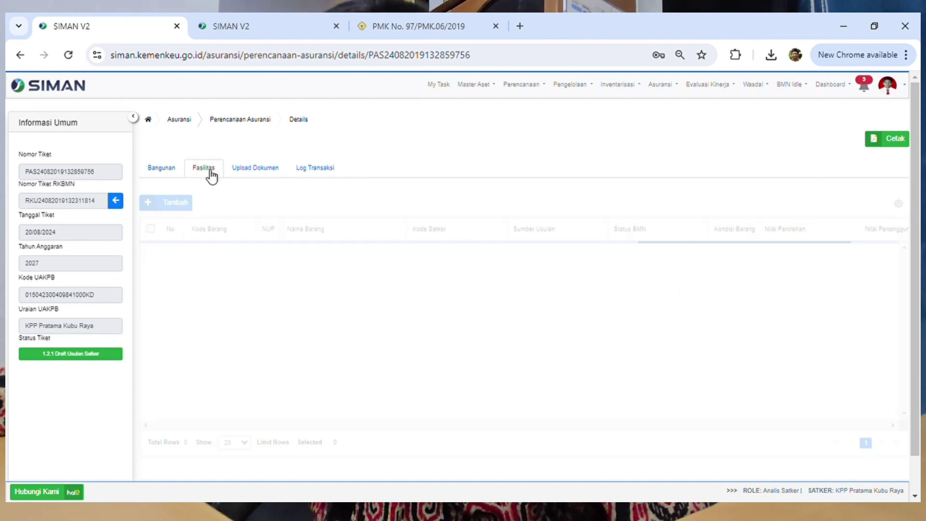
{"action": "left_click", "coordinate": [183, 204]}
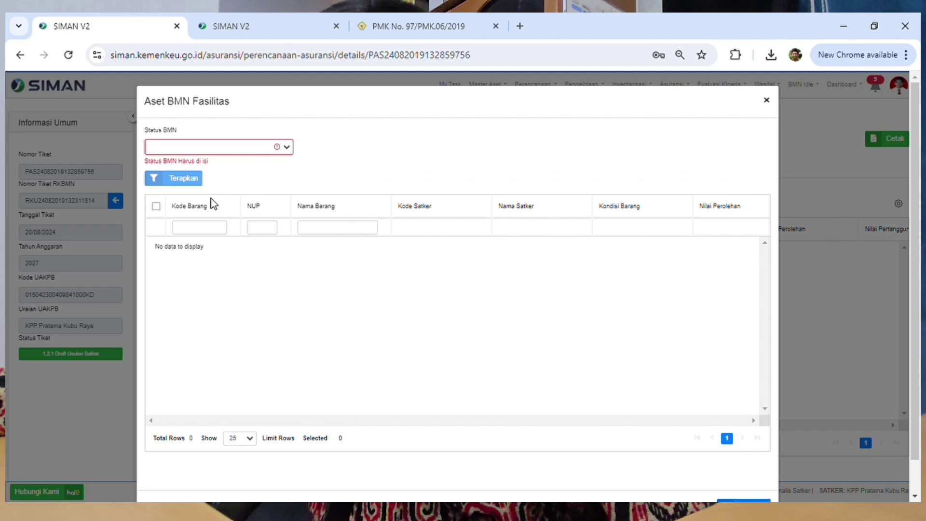
{"action": "left_click", "coordinate": [258, 166]}
{"action": "left_click", "coordinate": [198, 167]}
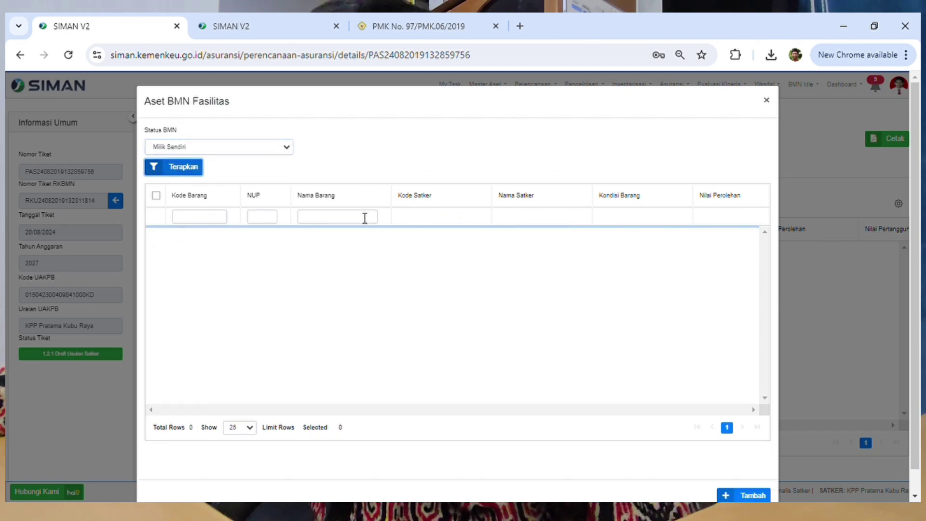
{"action": "scroll", "coordinate": [398, 303], "scroll_direction": "down", "scroll_amount": 3}
{"action": "scroll", "coordinate": [398, 303], "scroll_direction": "up", "scroll_amount": 3}
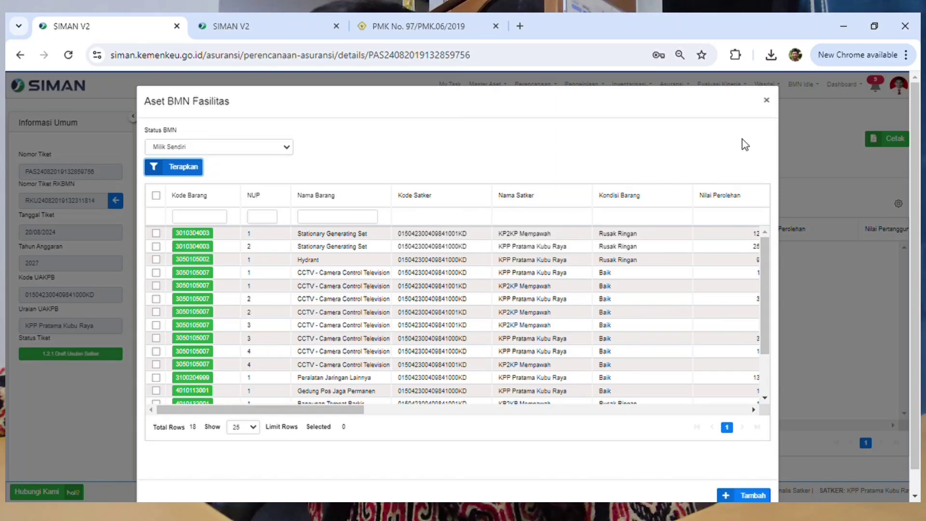
{"action": "left_click", "coordinate": [766, 101]}
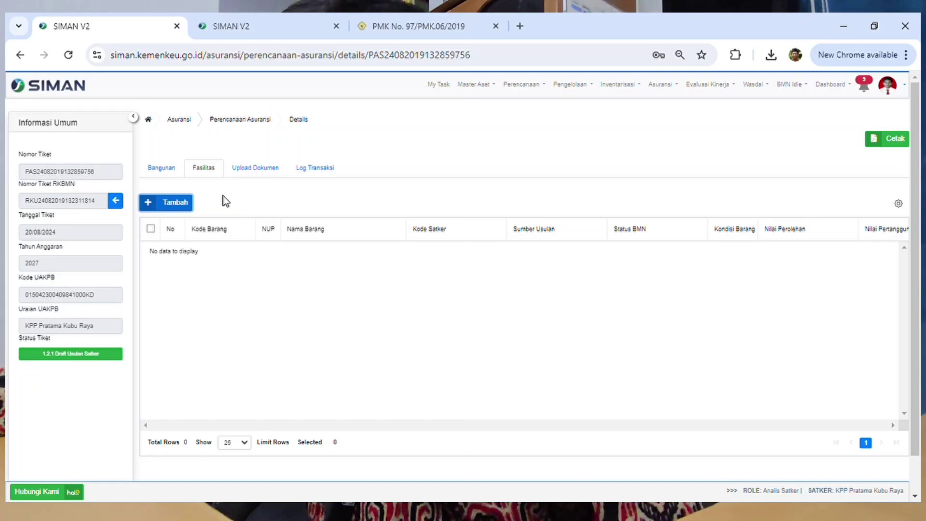
- Open the Upload Dokumen section of the insurance plan ticket
{"action": "left_click", "coordinate": [273, 169]}
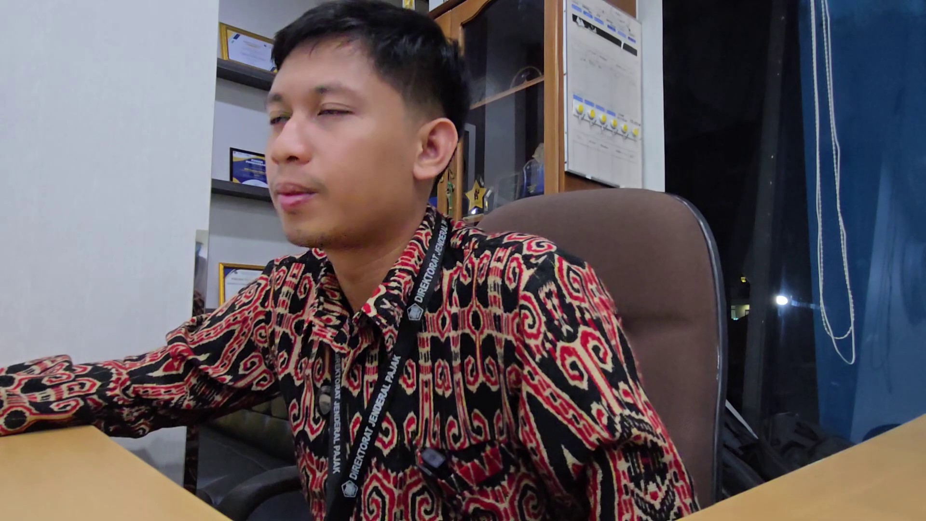